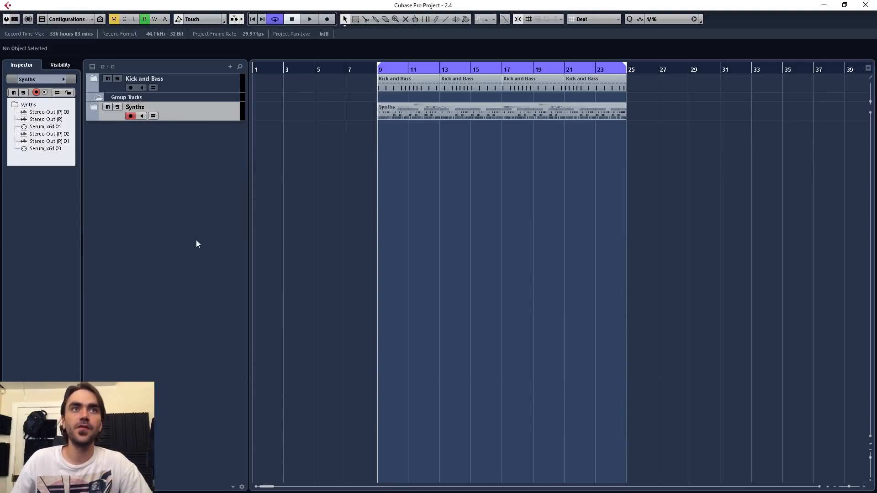
- Add one instrument track with Serum_x64 as its VST instrument, routed to Stereo Out
right_click(181, 230)
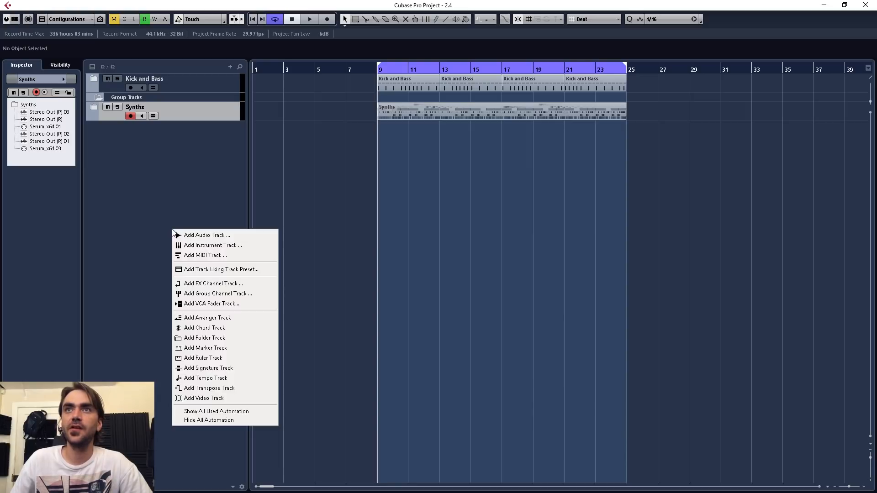
click(214, 246)
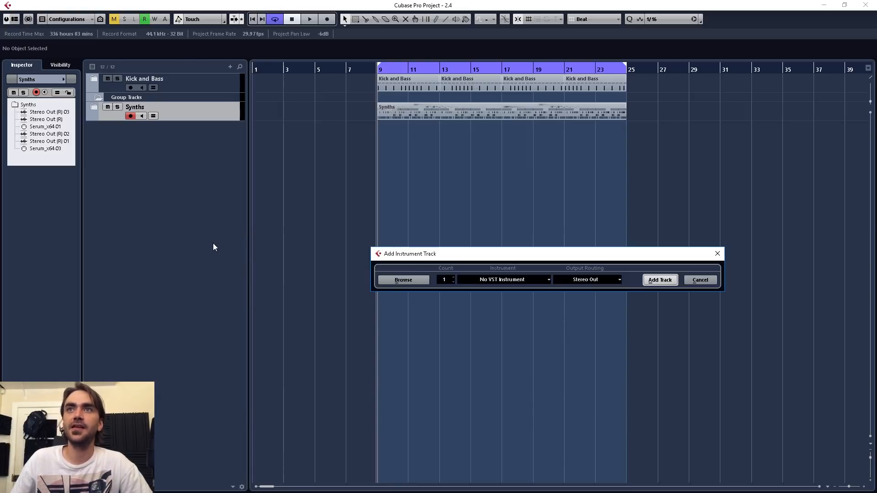
click(491, 280)
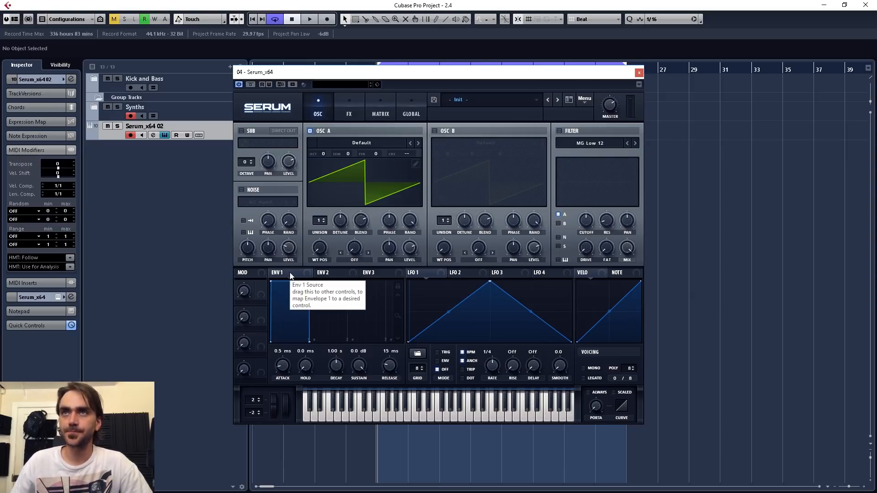
- Map Envelope 2 to oscillator A's coarse pitch in Serum with a modulation amount of 100
click(333, 273)
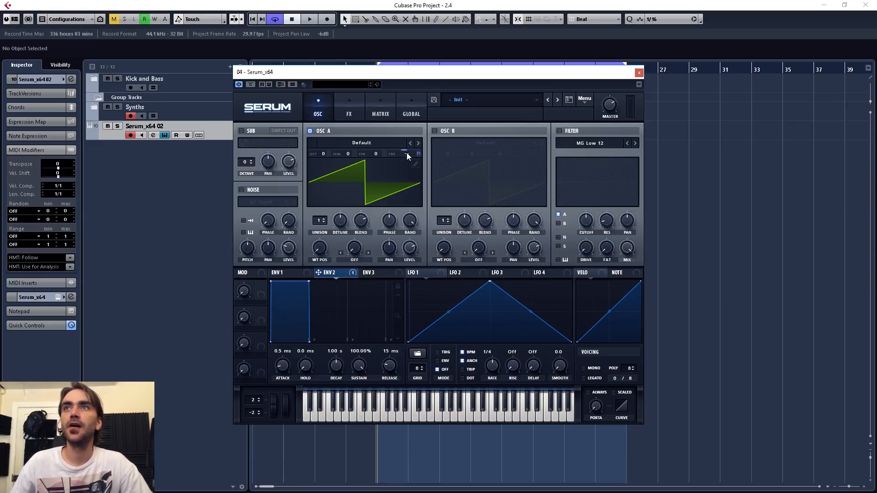
drag(418, 154, 424, 114)
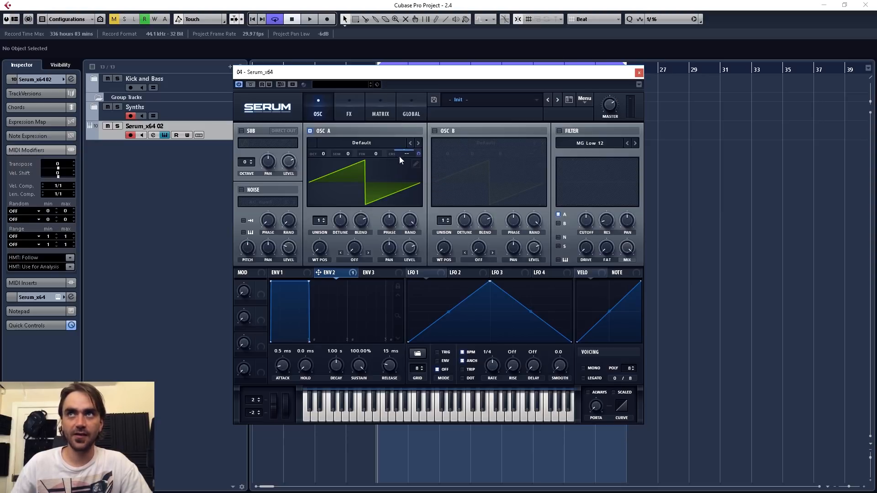
drag(418, 154, 425, 108)
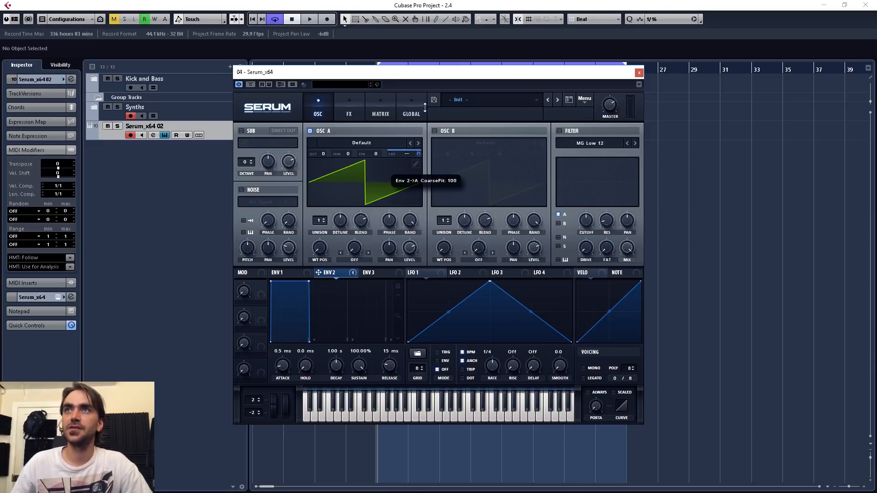
click(411, 108)
click(328, 108)
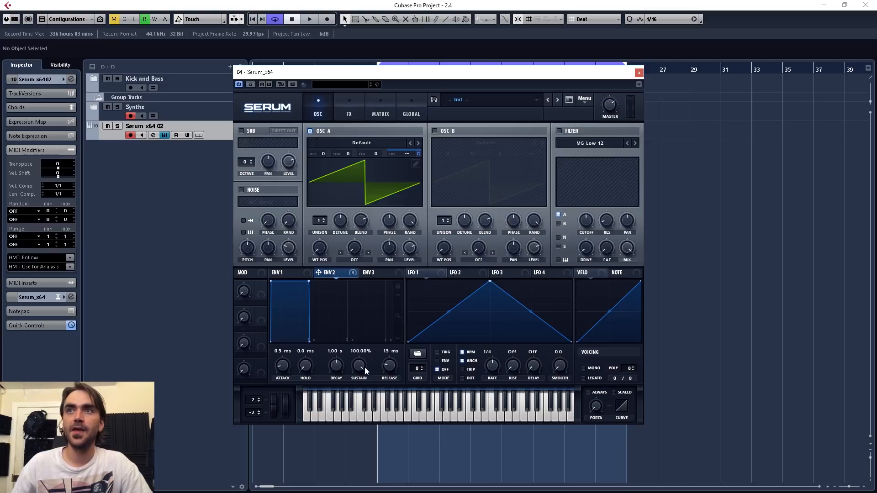
- Set Envelope 2's sustain to 0% and decay to 170 ms, and set the Serum track's volume to -5.26
drag(361, 365, 362, 491)
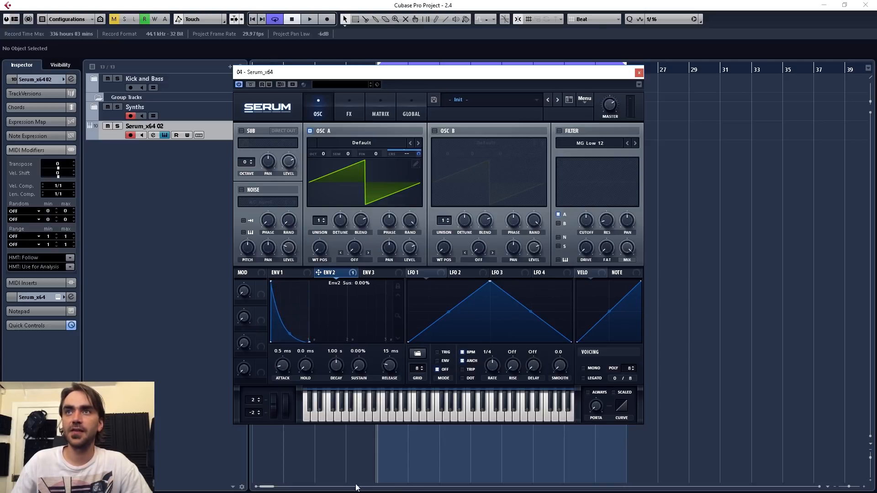
drag(338, 362, 335, 372)
drag(398, 317, 394, 358)
drag(335, 361, 335, 367)
drag(397, 321, 397, 371)
click(40, 80)
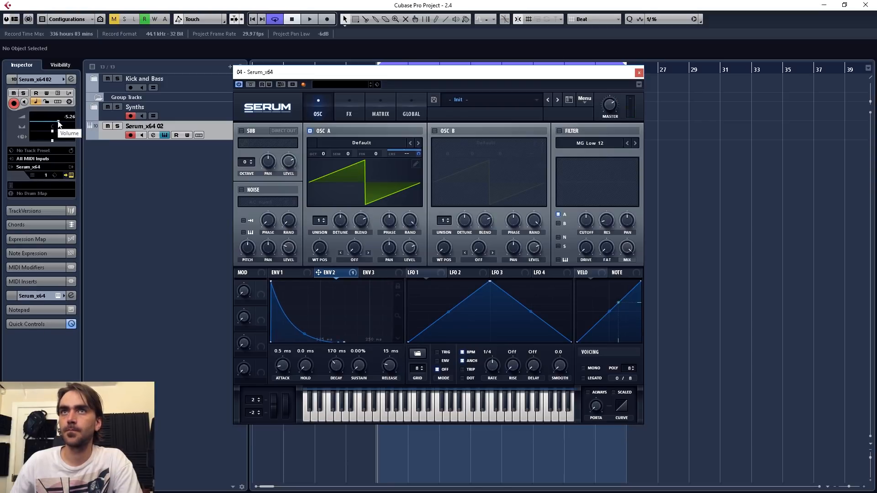
- Set Envelope 1's sustain to -oo dB and decay to 123 ms, and Envelope 2's decay to 108 ms
click(290, 273)
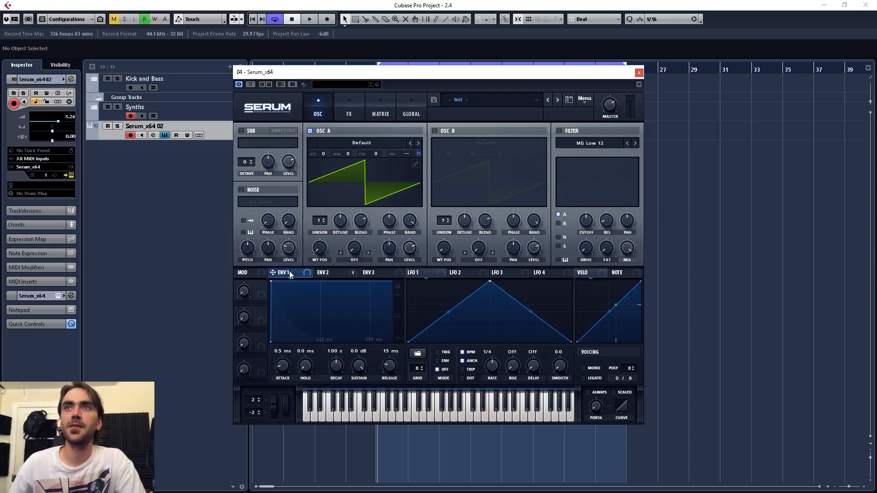
drag(356, 375, 354, 417)
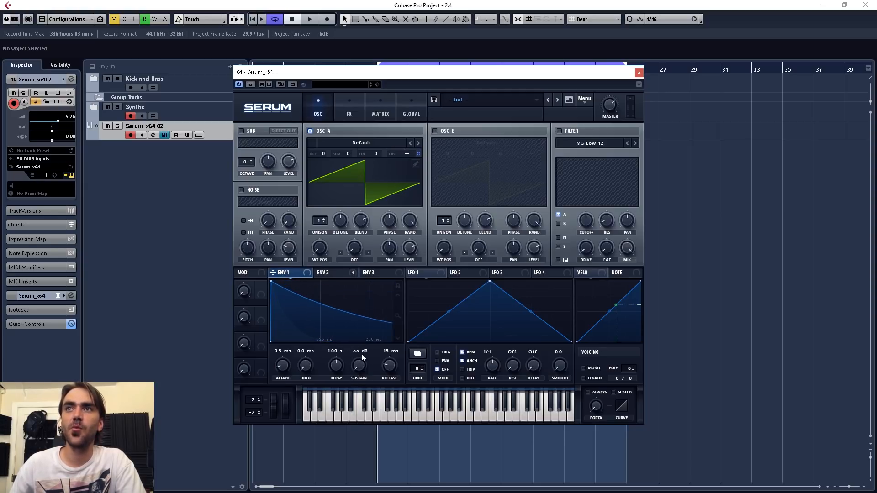
drag(335, 366, 329, 379)
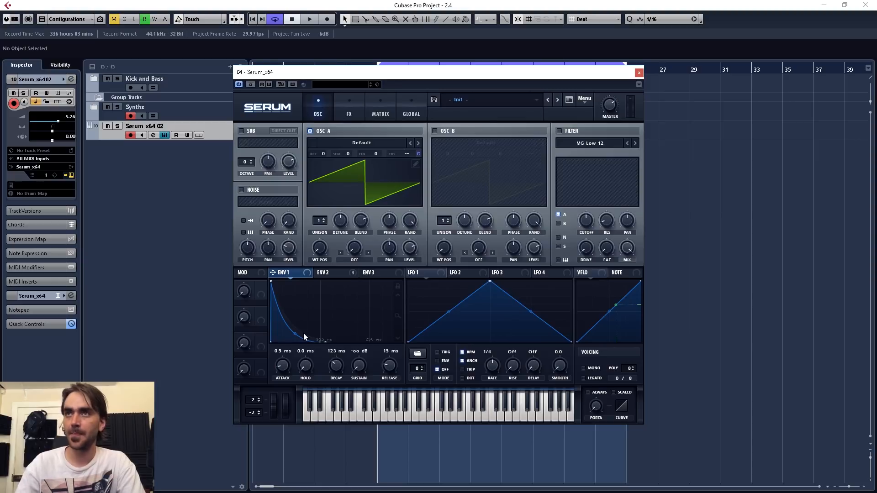
click(325, 273)
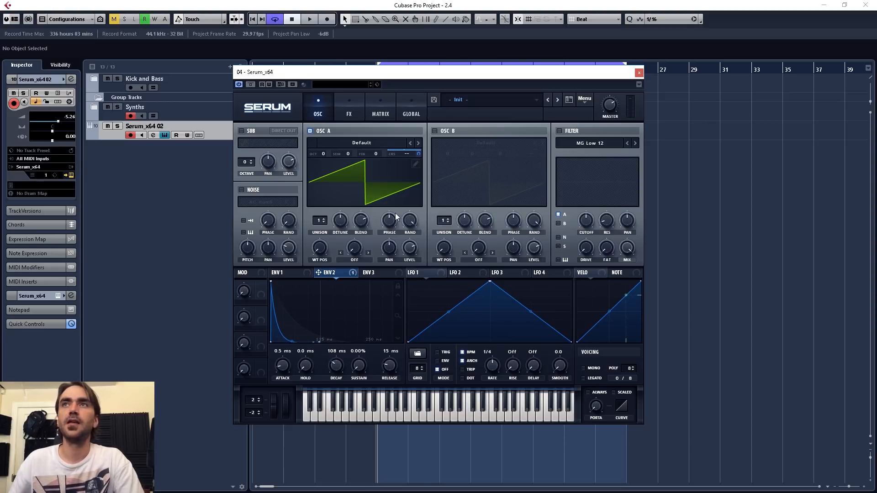
- Load the AlienSpectral [SN] spectral wavetable in oscillator A, step forward to Monster 2 [SL] and return its wavetable position to 1
click(349, 145)
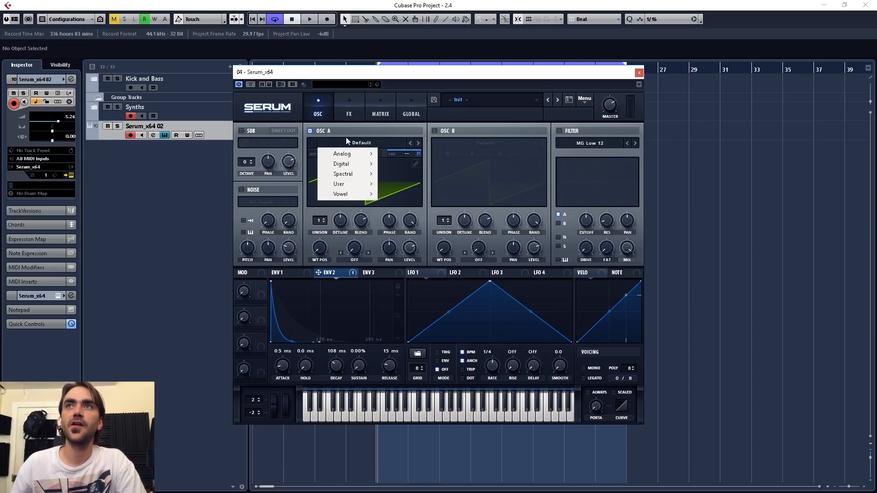
mouse_move(345, 176)
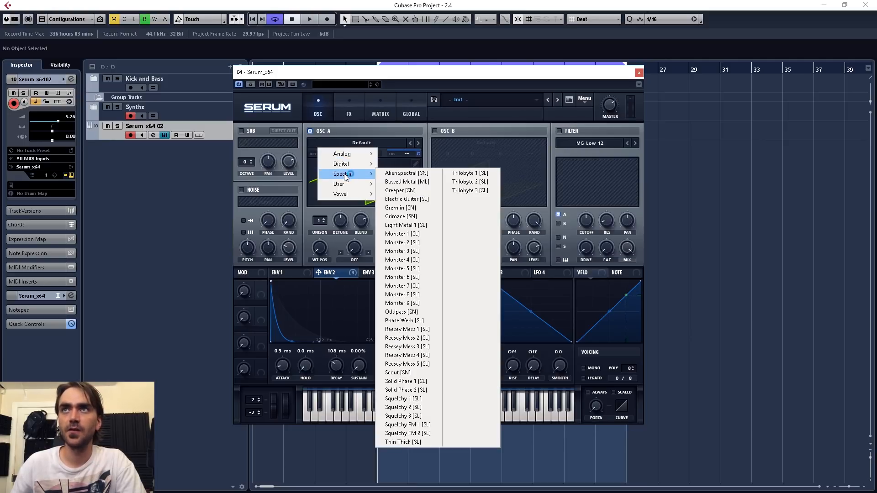
click(417, 173)
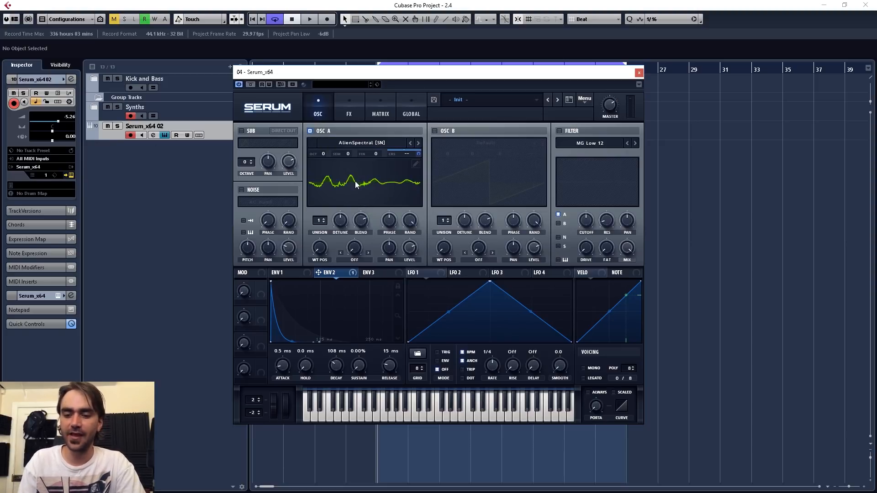
click(417, 144)
click(418, 143)
click(417, 144)
drag(320, 248, 333, 278)
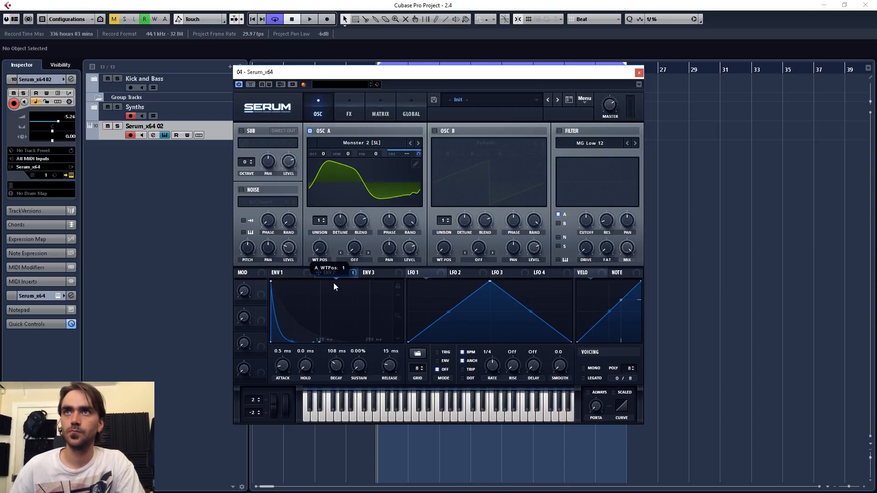
- Audition the Phase Werb, Reesey Mess 1 and Scout wavetables in oscillator A while sweeping the wavetable position
click(417, 144)
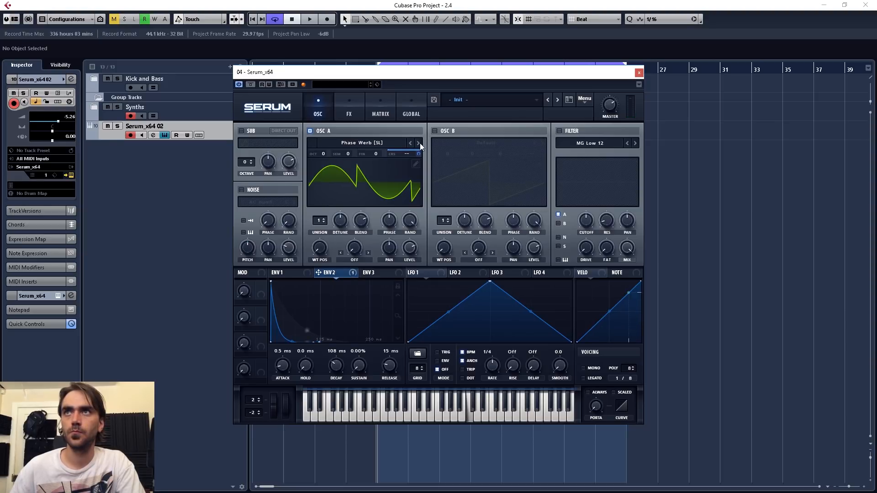
drag(321, 249, 341, 199)
click(418, 143)
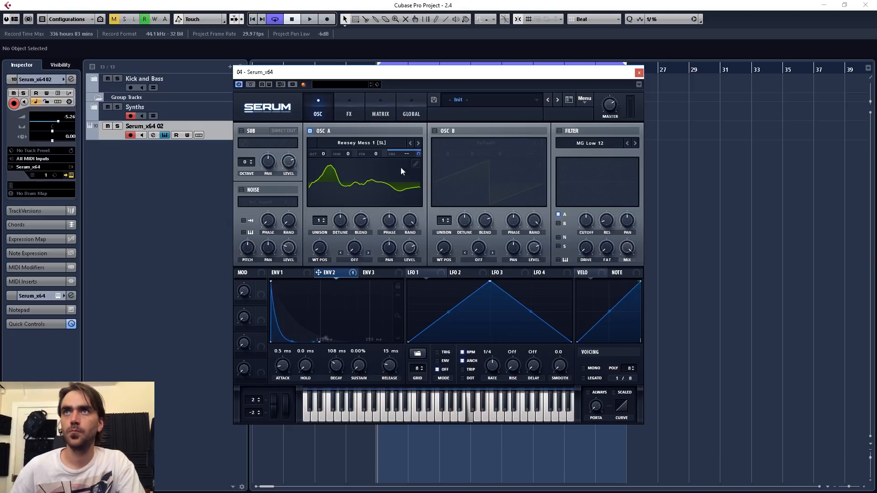
drag(320, 249, 332, 219)
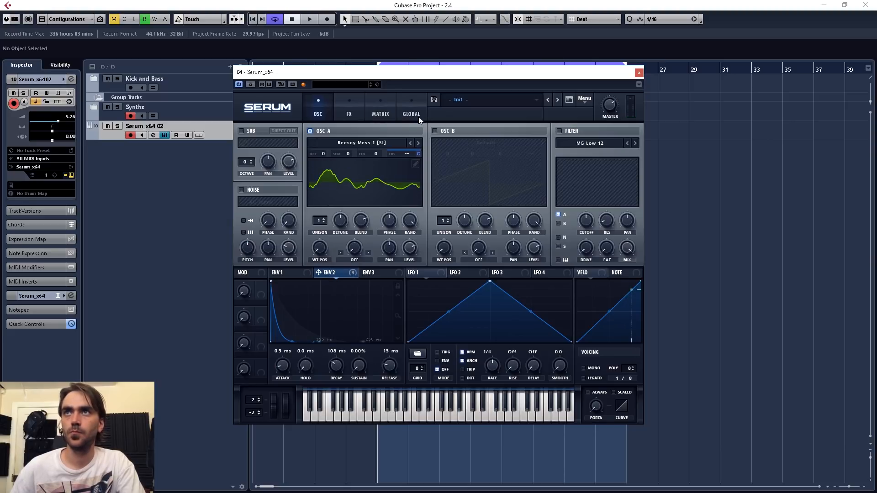
click(418, 144)
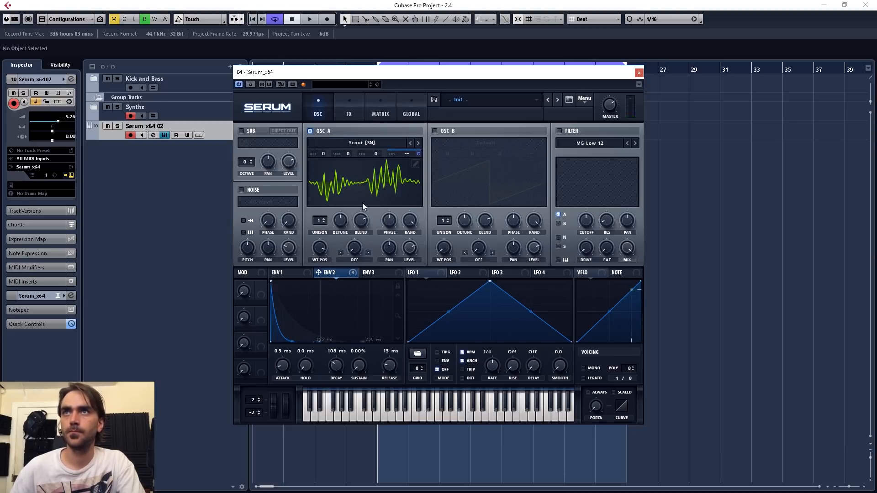
drag(320, 249, 310, 300)
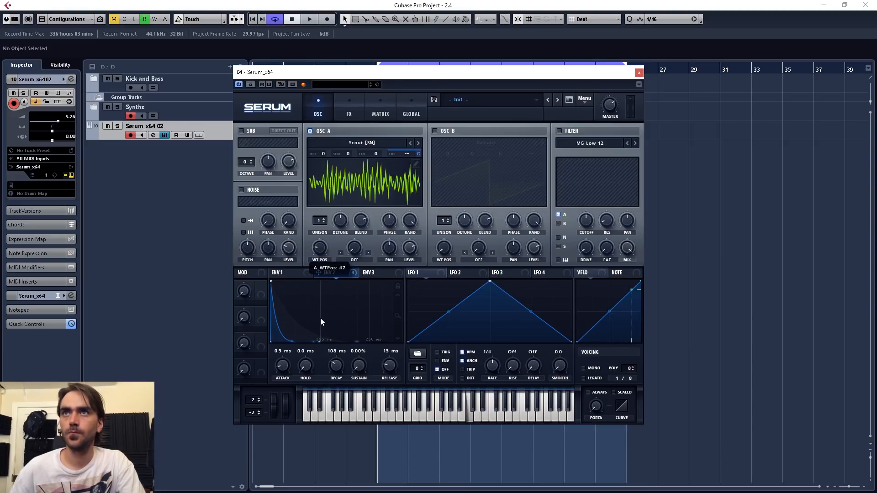
- Settle on the Squelchy 3 [SL] wavetable for oscillator A and set Envelope 2's decay to 259 ms
click(418, 143)
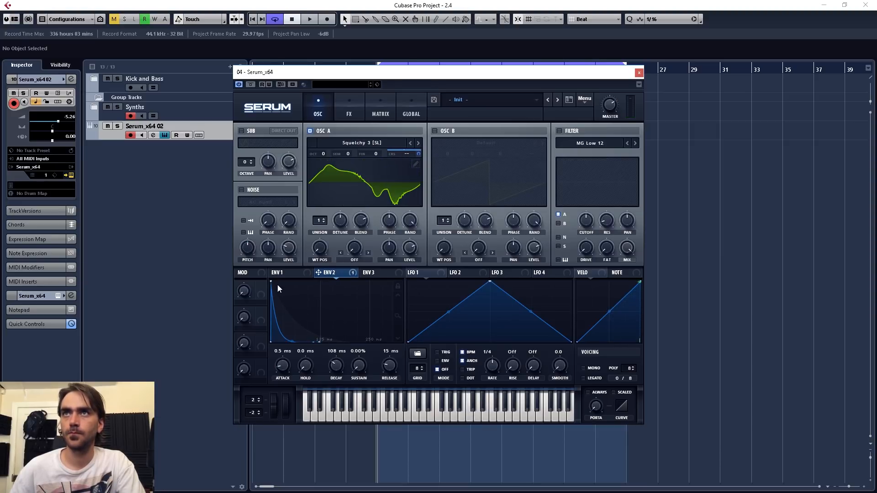
drag(325, 246, 331, 134)
scroll(343, 362, up, 5)
scroll(344, 363, down, 3)
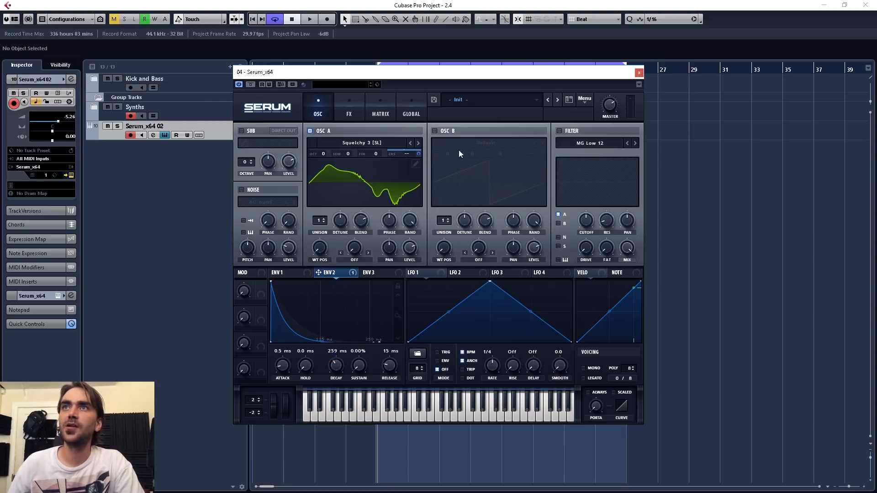
click(378, 142)
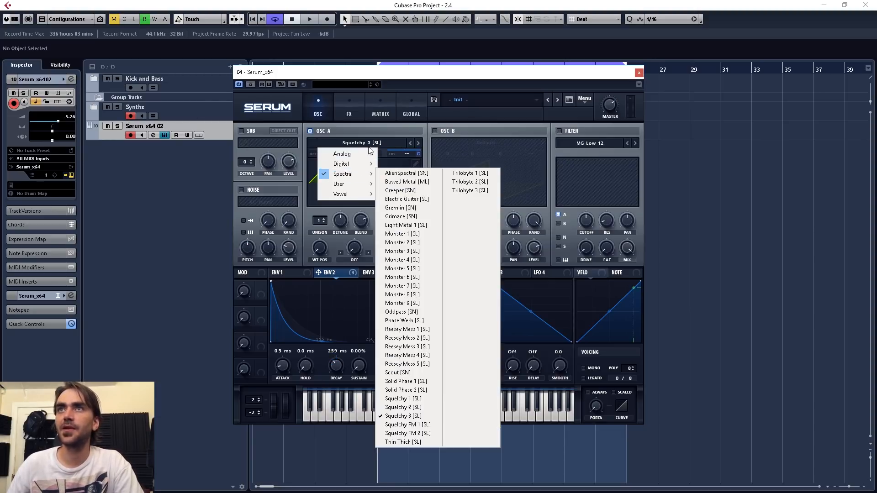
click(368, 131)
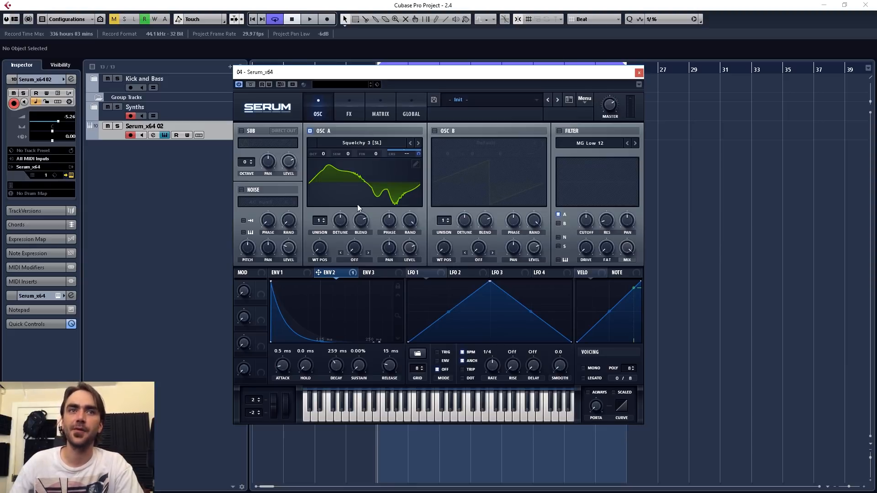
- Enable the noise oscillator and load the Claps LR 1 sample from the Attacks_Misc category
click(248, 188)
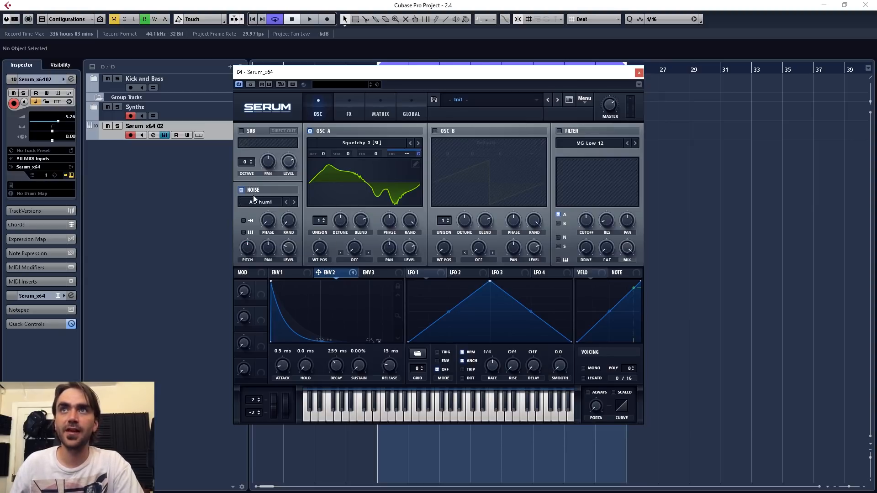
click(257, 202)
mouse_move(274, 233)
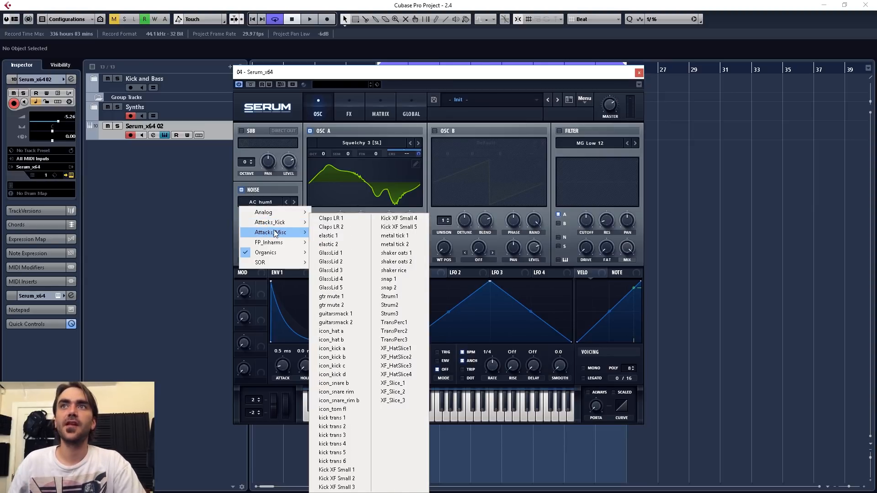
click(339, 221)
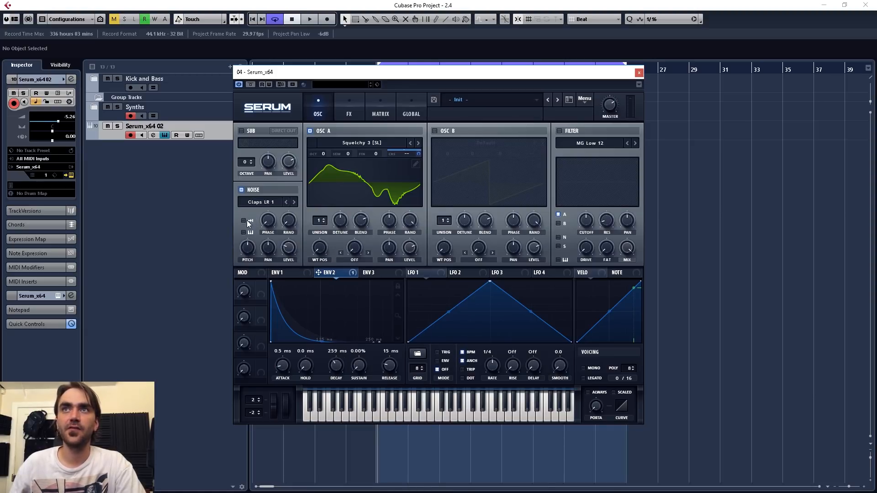
- Enable the Compressor in Serum's effects rack
click(349, 110)
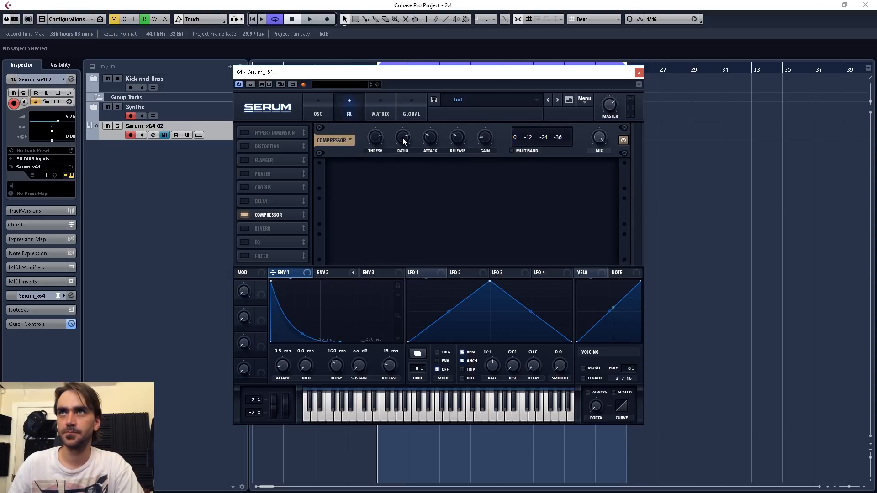
mouse_move(489, 133)
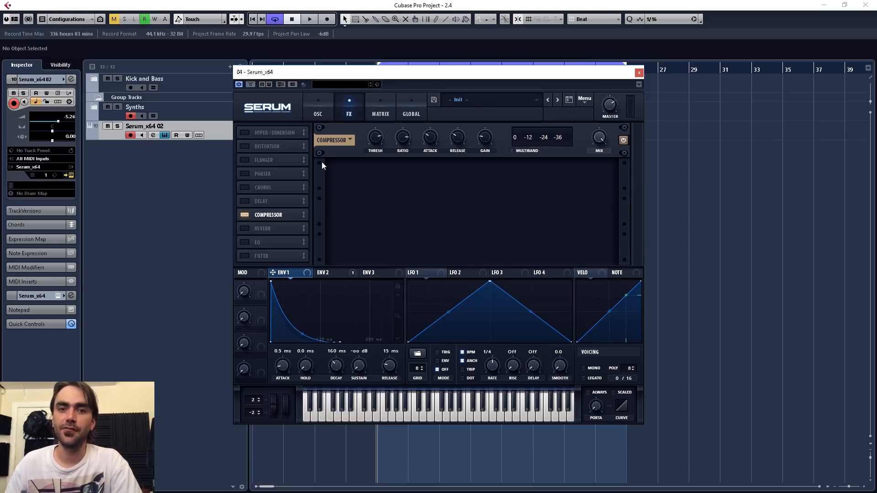
- Reshape Envelope 2 with decay at 81 ms, sustain at 0% and release at 123 ms
click(318, 110)
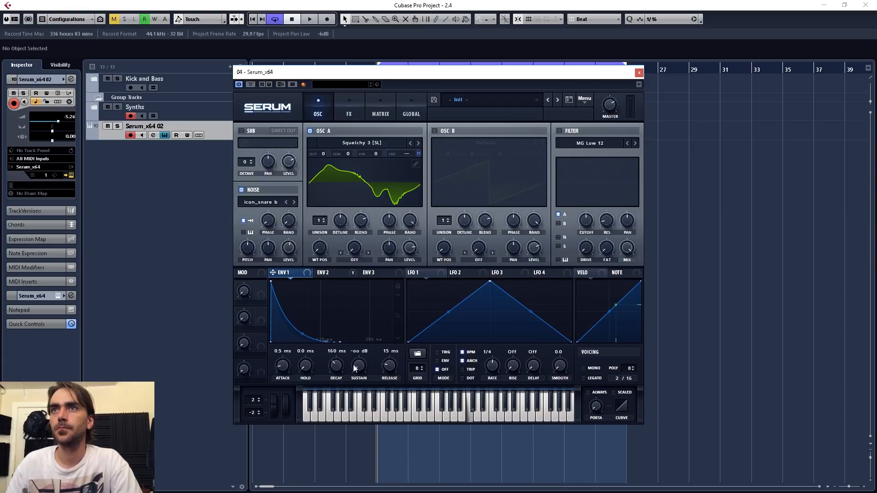
click(327, 273)
drag(359, 366, 371, 349)
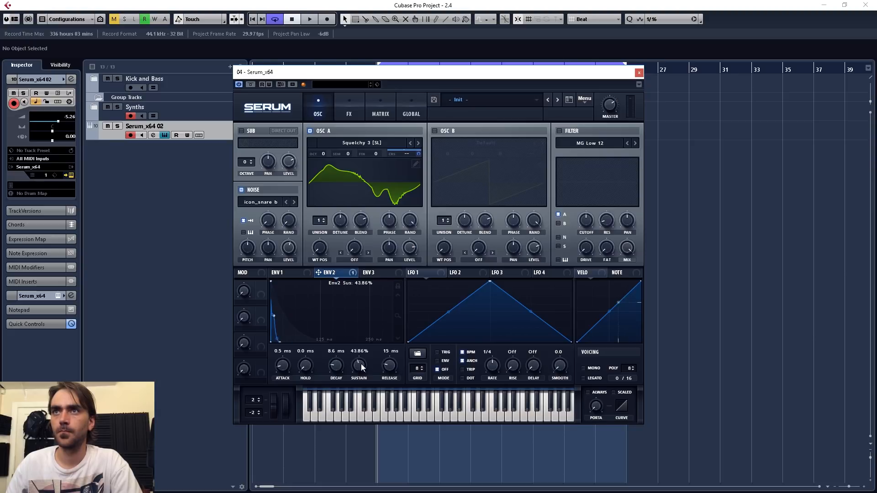
drag(361, 364, 394, 352)
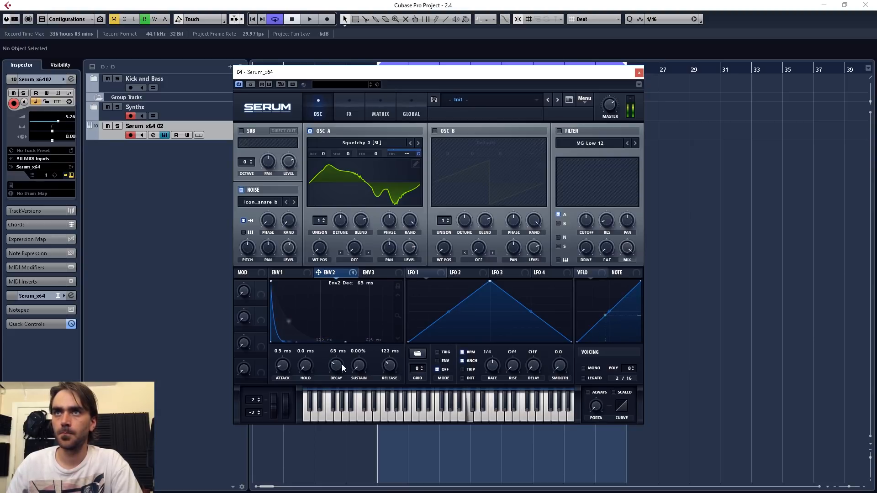
drag(341, 364, 347, 342)
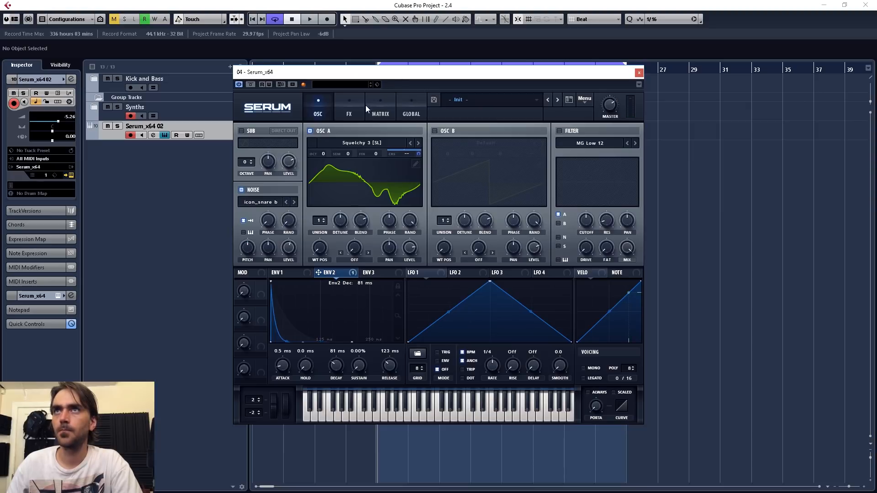
- Enable the Reverb effect in Serum's effects rack and move the plug-in window clear of the track list
click(346, 105)
click(245, 228)
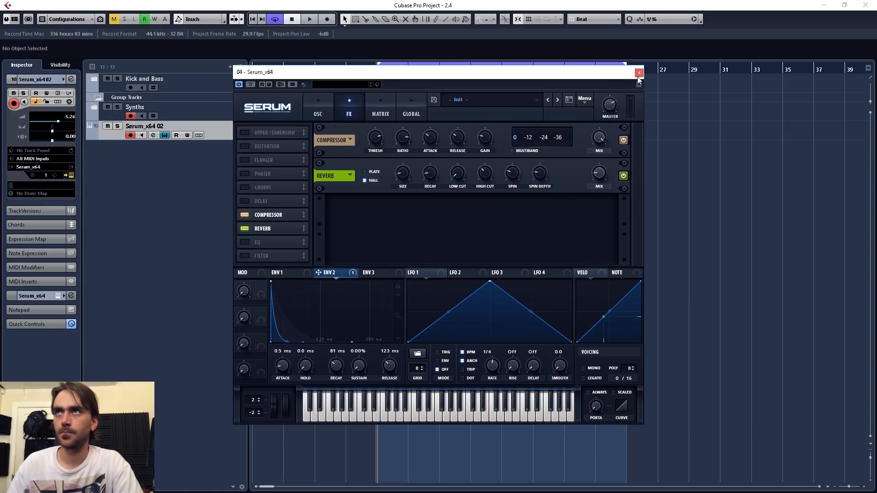
drag(590, 71, 680, 104)
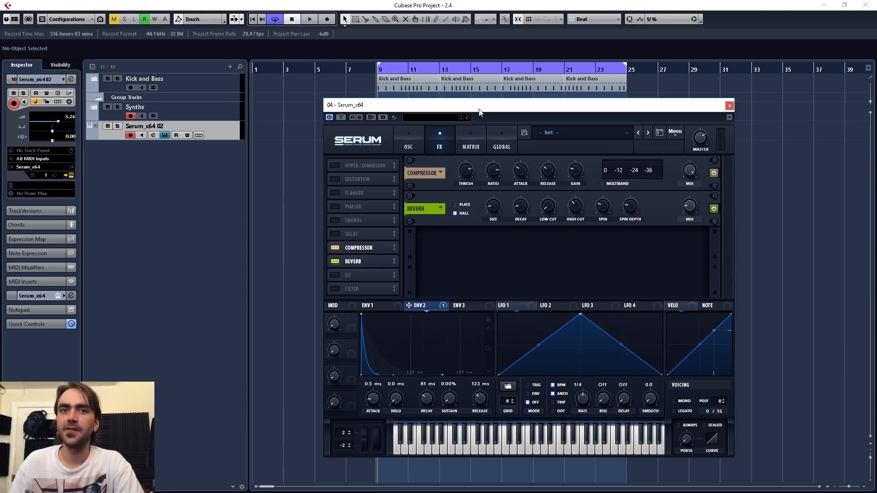
drag(479, 112, 552, 119)
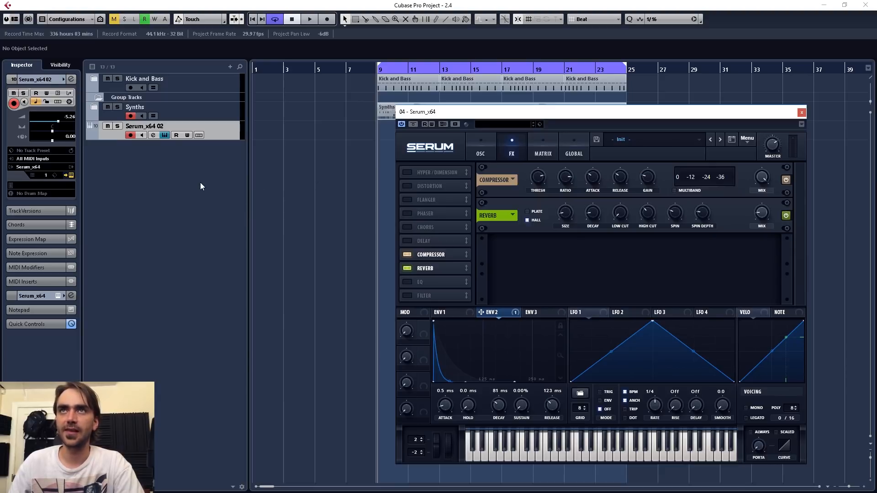
- Add a group channel track to the project and reselect the Serum_x64 02 track
right_click(159, 184)
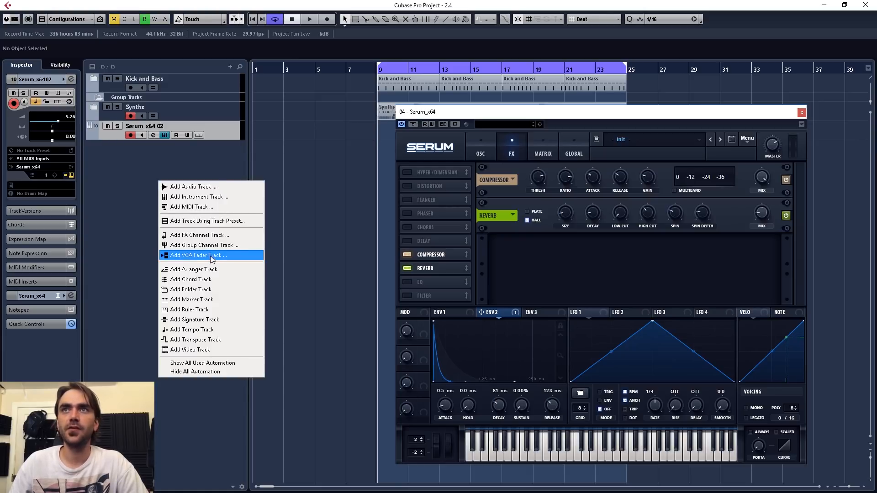
click(220, 245)
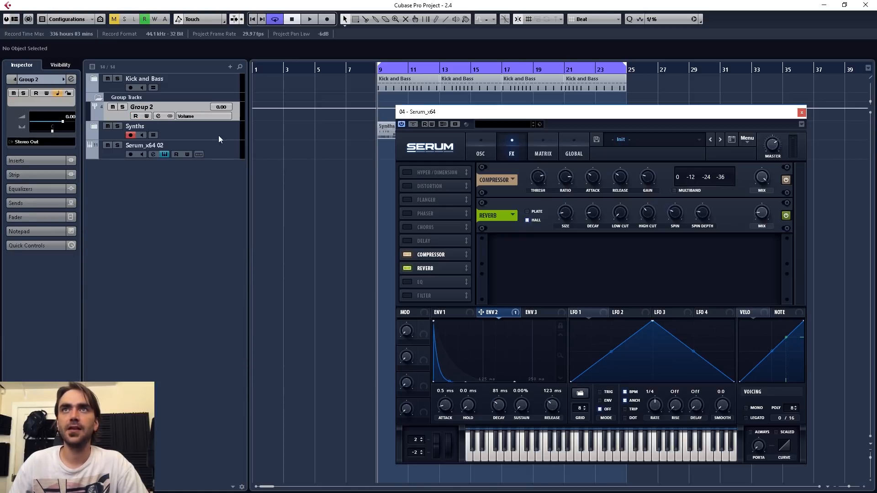
click(227, 155)
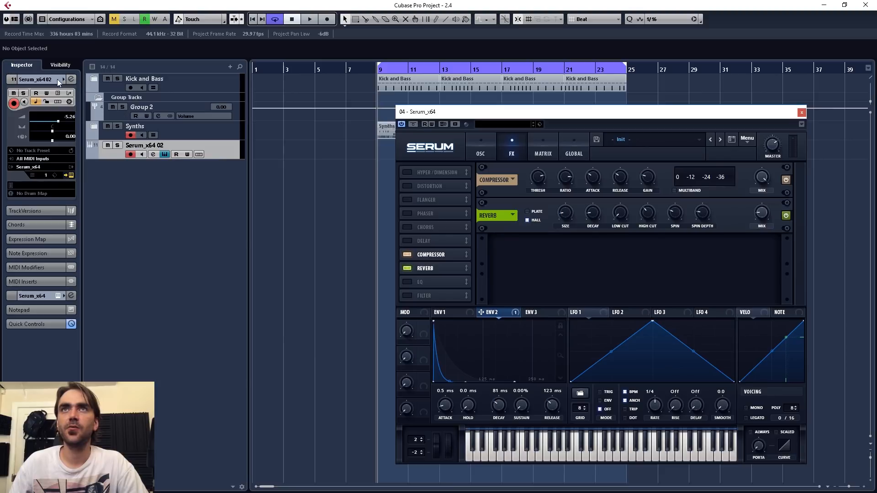
- Close Serum and route the Serum_x64 02 channel's output to Group 2 in the MixConsole
key(F3)
click(802, 113)
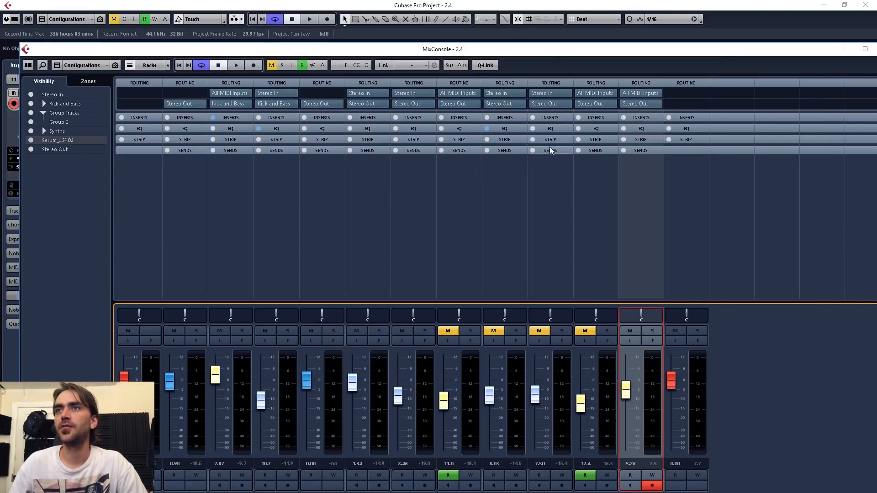
double_click(569, 49)
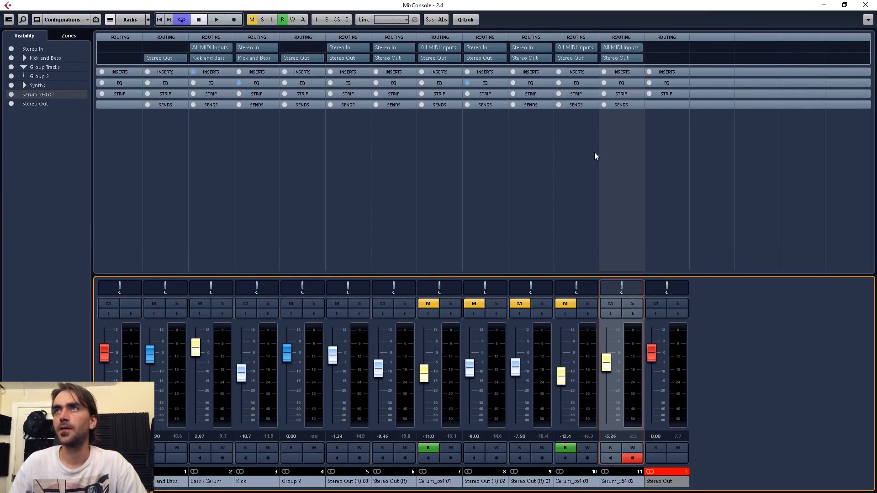
click(626, 58)
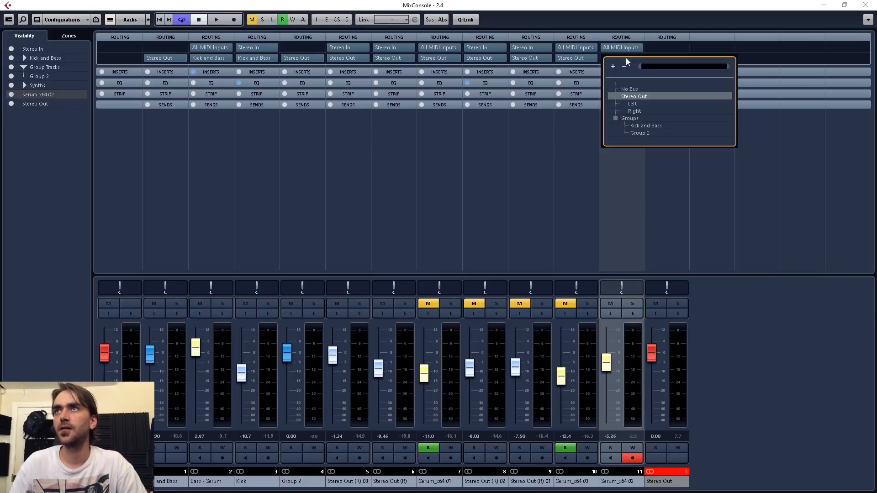
click(640, 133)
key(F3)
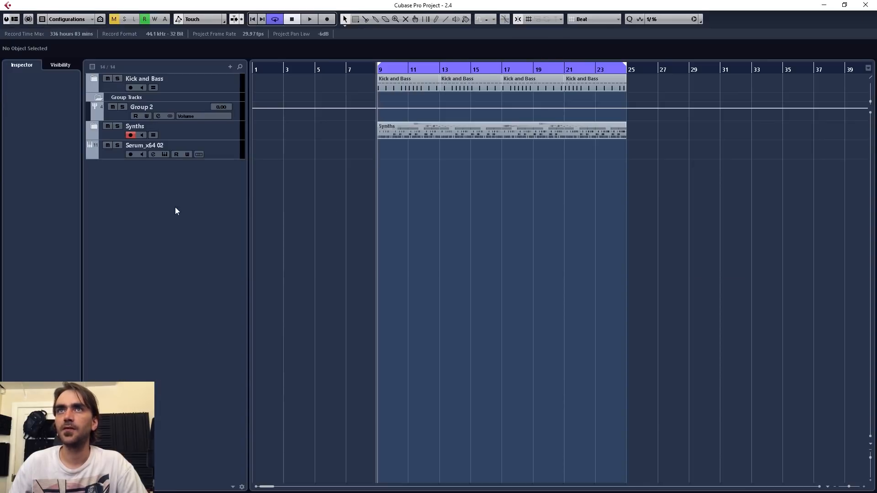
- Add one stereo audio track and set its input to Group 2
right_click(160, 227)
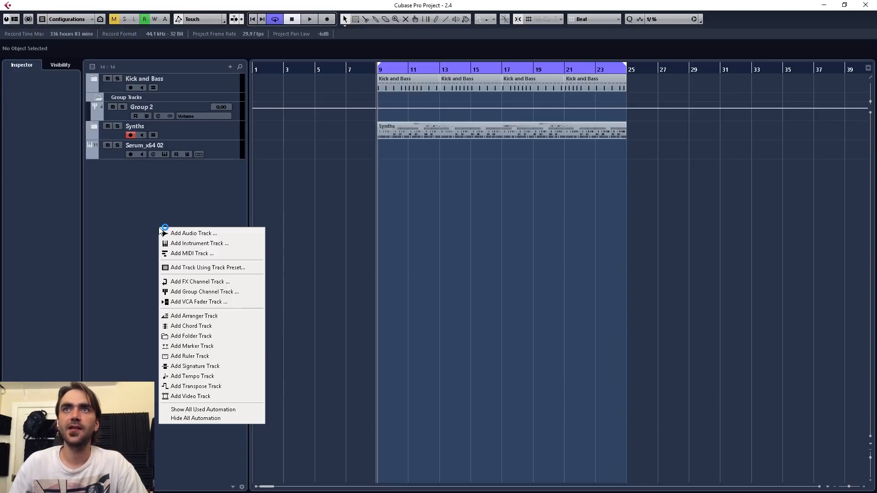
click(184, 233)
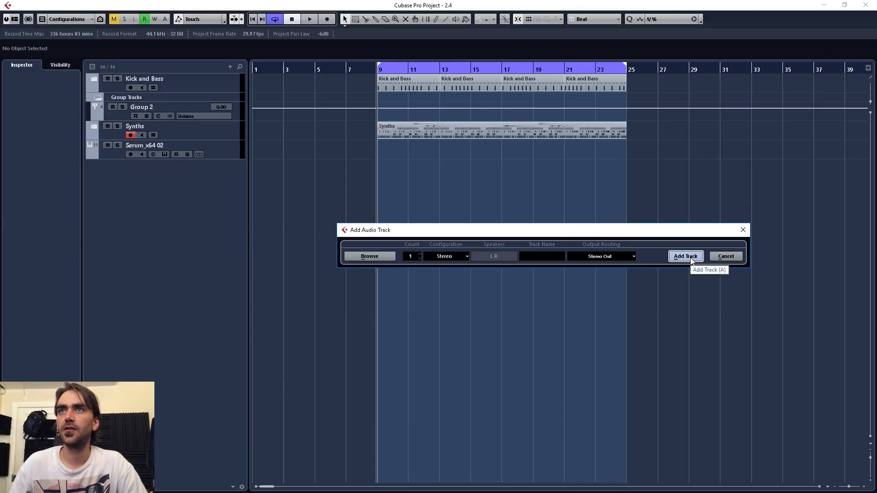
click(686, 256)
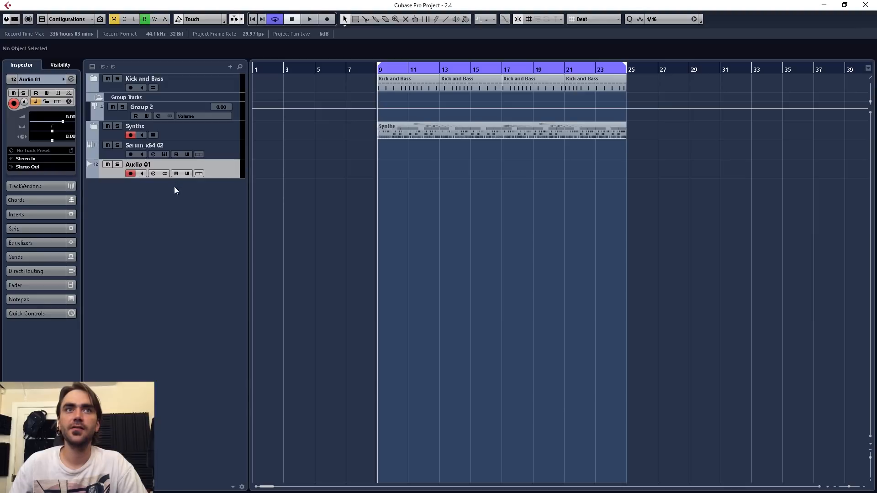
click(33, 159)
click(33, 159)
click(33, 159)
click(33, 159)
click(33, 159)
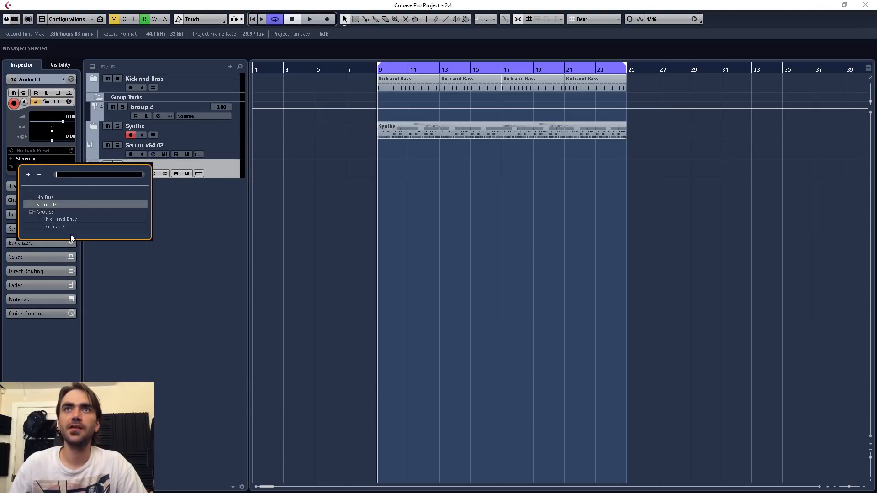
click(62, 225)
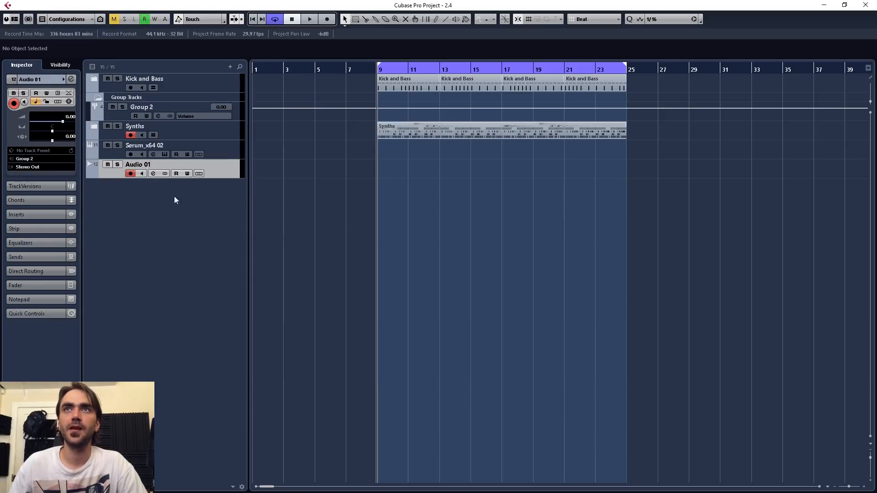
- Disarm the Synths folder and record-enable both the Serum_x64 02 and Audio 01 tracks
click(217, 154)
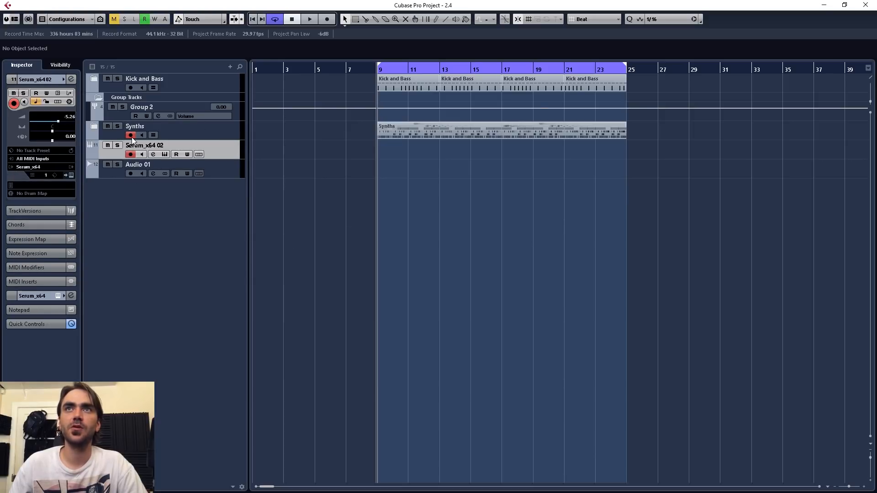
click(114, 174)
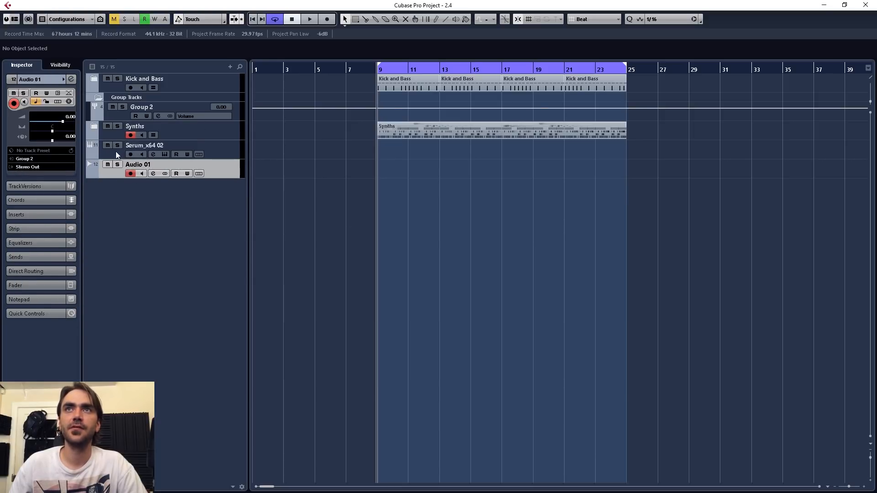
click(117, 152)
click(131, 134)
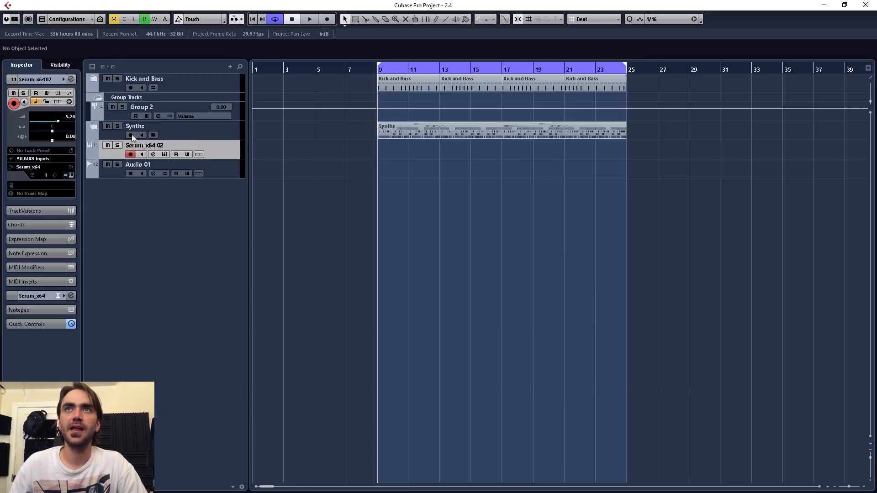
click(124, 169)
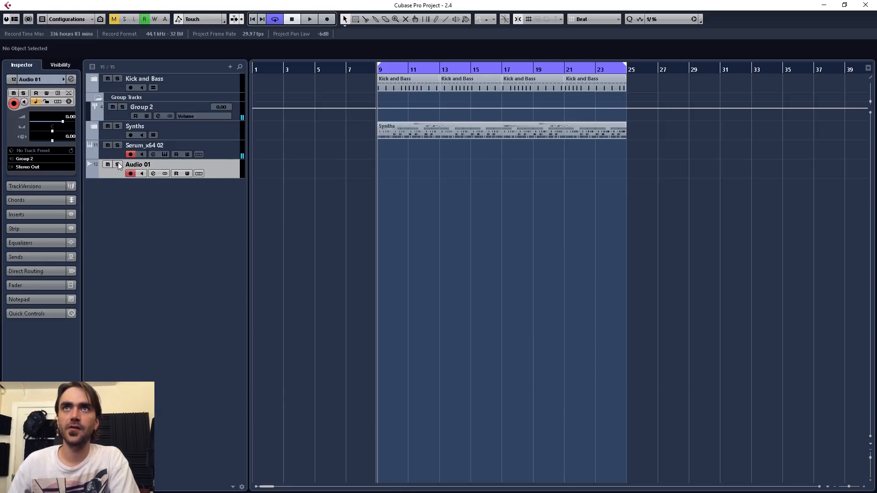
- Solo the Serum_x64 02 and Audio 01 tracks and record a short take of the synth from bar 9
click(117, 145)
key(KP_Multiply)
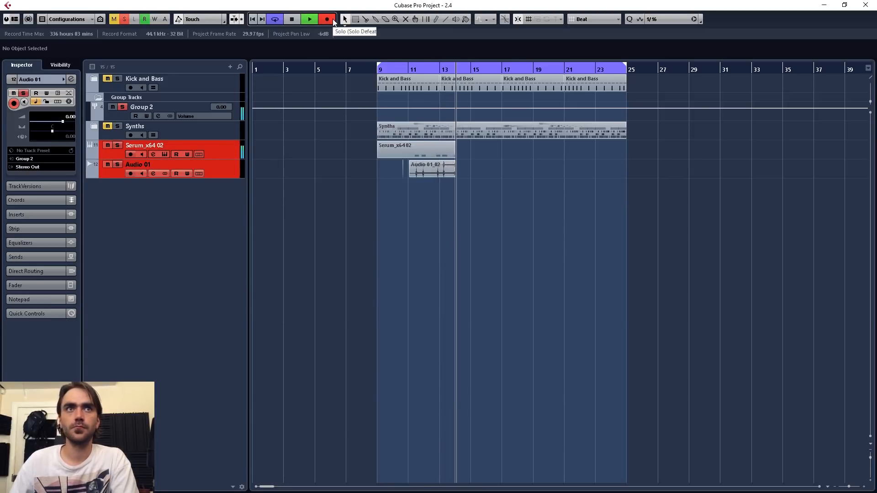
key(space)
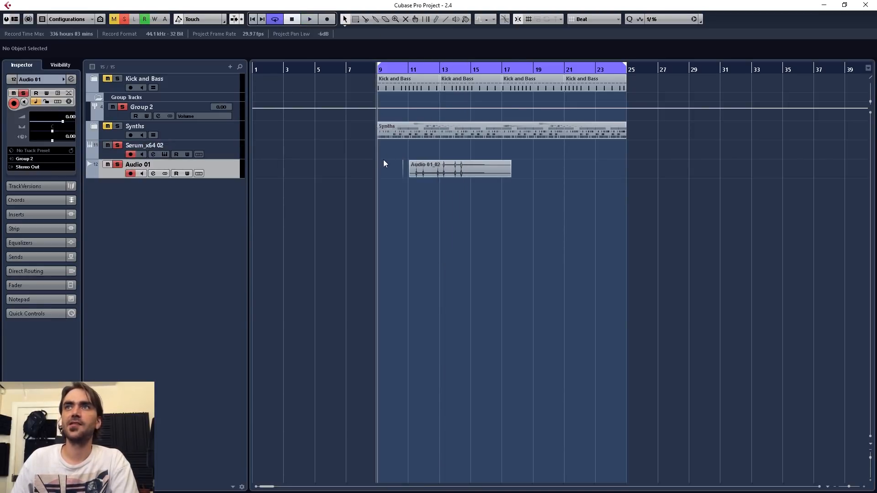
- Increase the height of the Audio 01 track to show the recorded hits after bar 11 in detail
scroll(409, 169, up, 5)
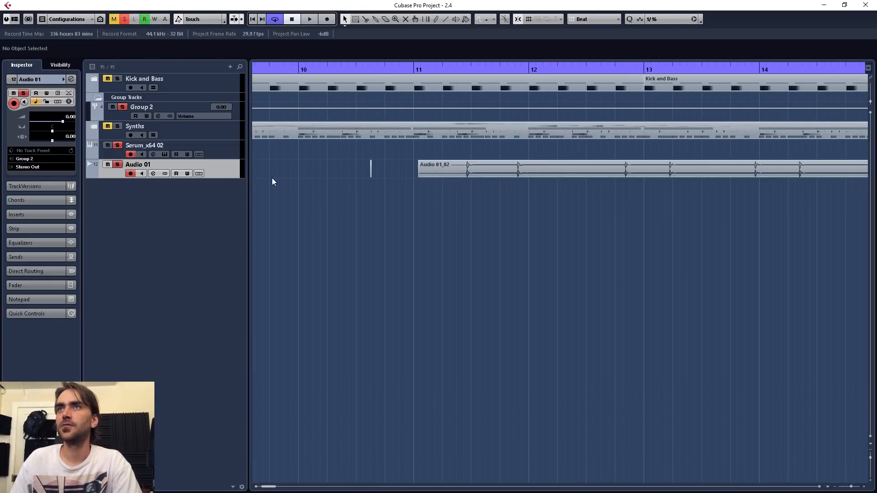
drag(222, 180, 223, 251)
scroll(511, 221, up, 5)
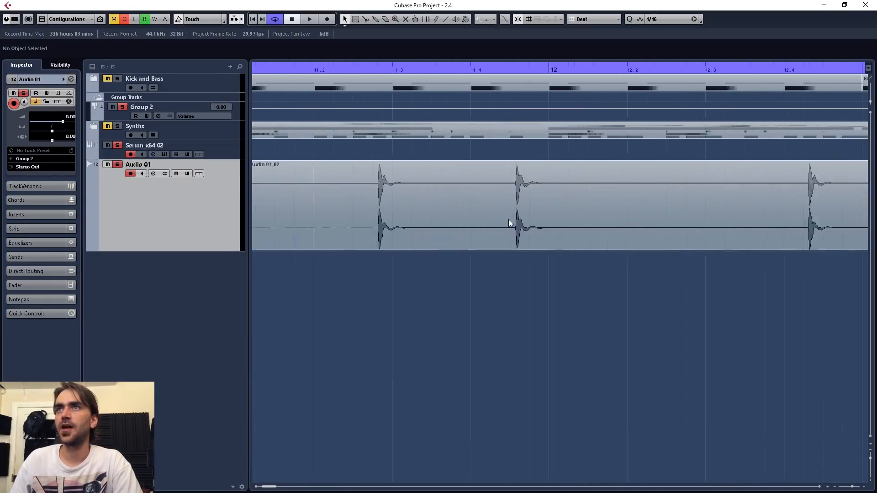
scroll(389, 213, up, 1)
scroll(377, 229, left, 3)
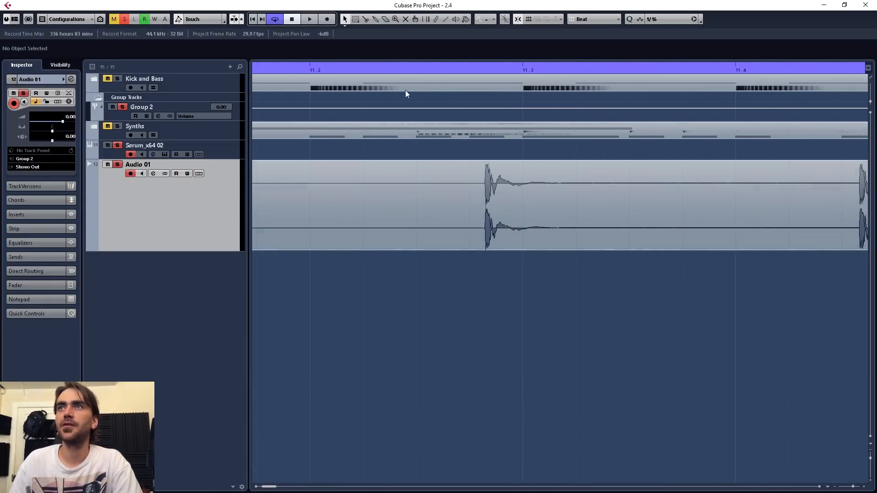
- Turn on snapping to zero crossings and split the Audio 01 recording just before the first hit and after its tail
click(366, 19)
click(504, 19)
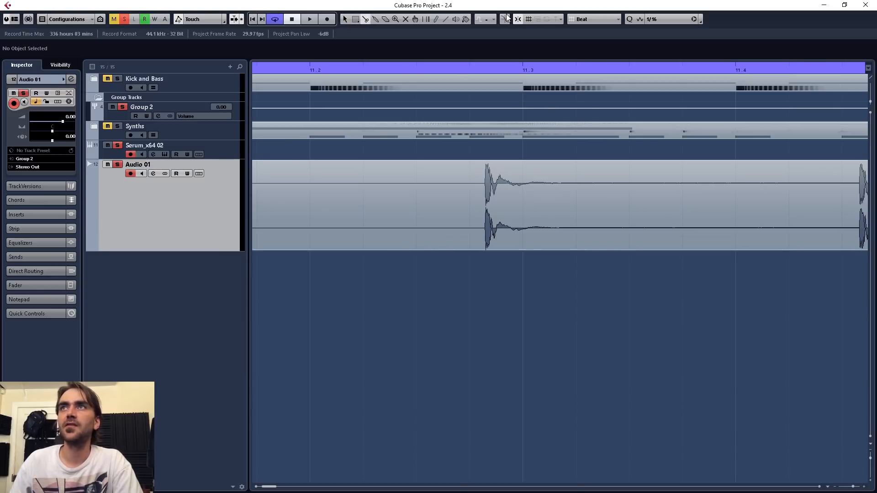
scroll(491, 223, up, 5)
scroll(457, 367, down, 1)
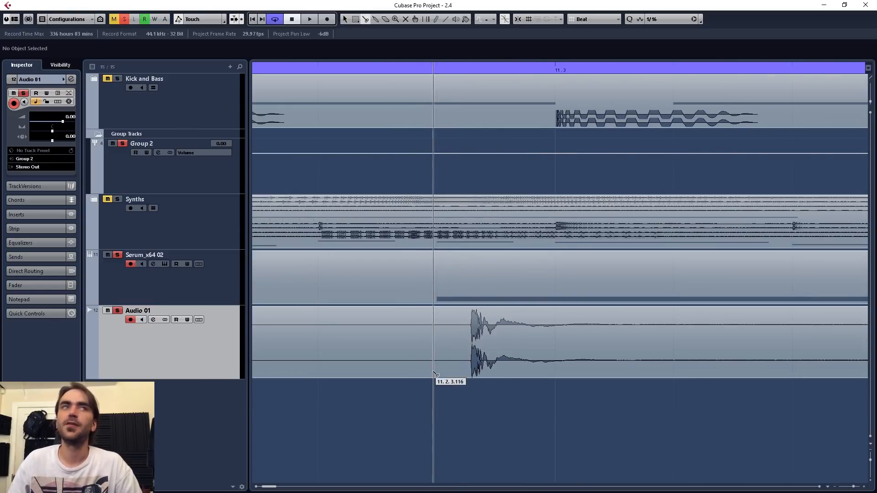
scroll(475, 363, up, 1)
scroll(475, 363, up, 2)
click(465, 362)
click(744, 364)
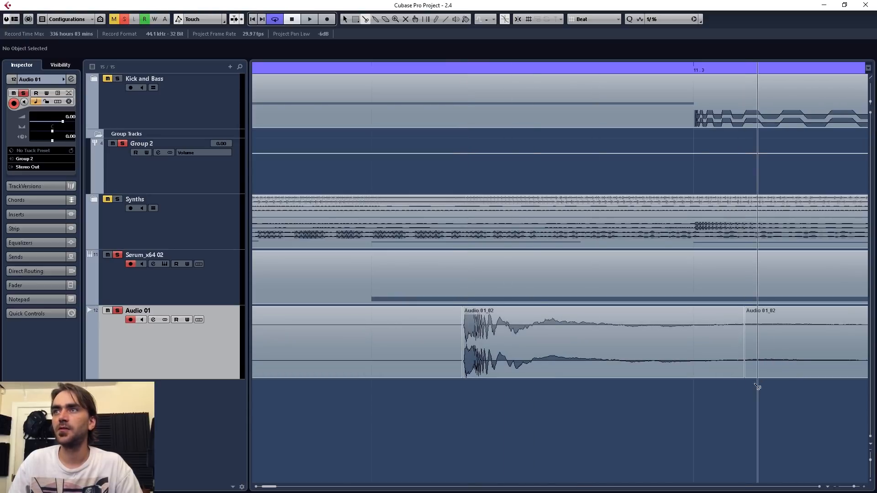
- Delete the leftover audio pieces before and after the isolated hit on Audio 01
scroll(727, 397, down, 3)
scroll(726, 397, down, 3)
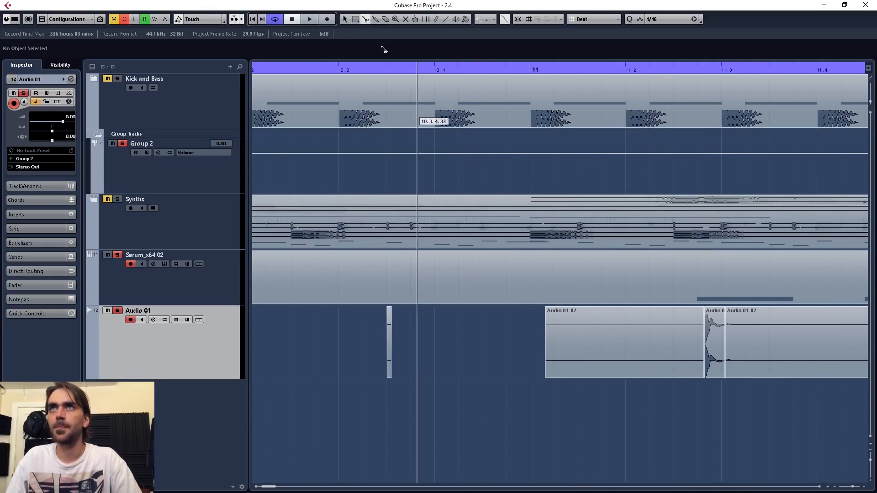
click(343, 20)
click(614, 360)
key(Delete)
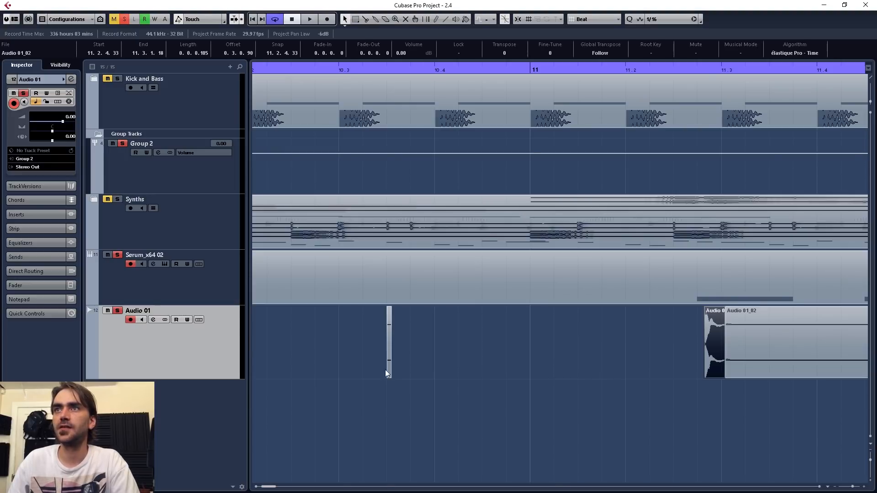
double_click(444, 361)
key(ctrl+z)
drag(453, 348, 359, 387)
key(Delete)
click(778, 339)
key(Delete)
- Move the isolated hit to bar 9 on a new track below Audio 01 and delete the recorded Serum MIDI part
scroll(457, 368, down, 8)
scroll(475, 365, up, 6)
scroll(676, 355, down, 3)
drag(676, 356, 332, 384)
click(653, 286)
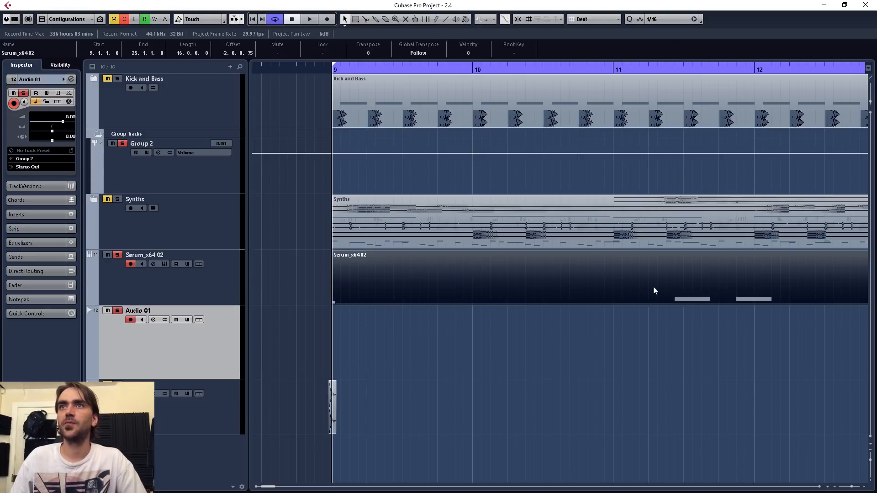
key(Delete)
scroll(645, 288, down, 3)
- Reopen Serum on the Serum_x64 02 track, bypass its Reverb and enable the Delay effect
click(201, 287)
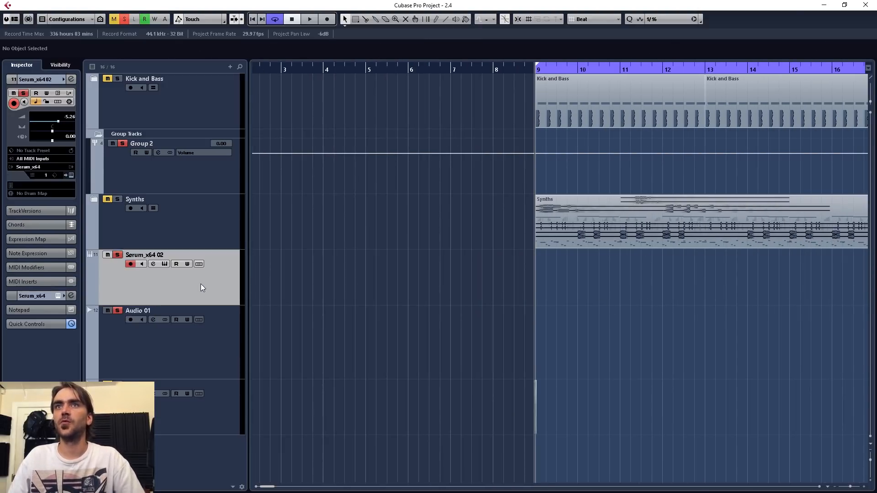
click(72, 175)
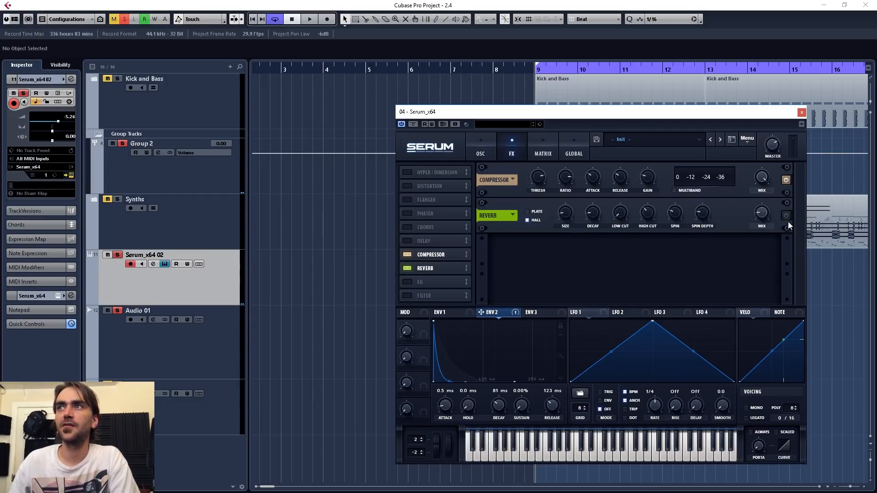
click(407, 240)
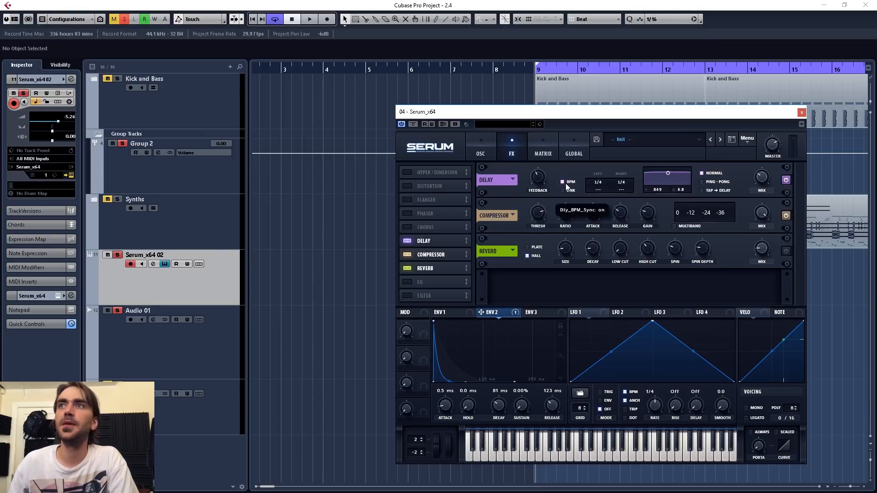
- Turn off the delay's BPM sync, set its left time to 6.80 and its feedback to 75%
click(563, 182)
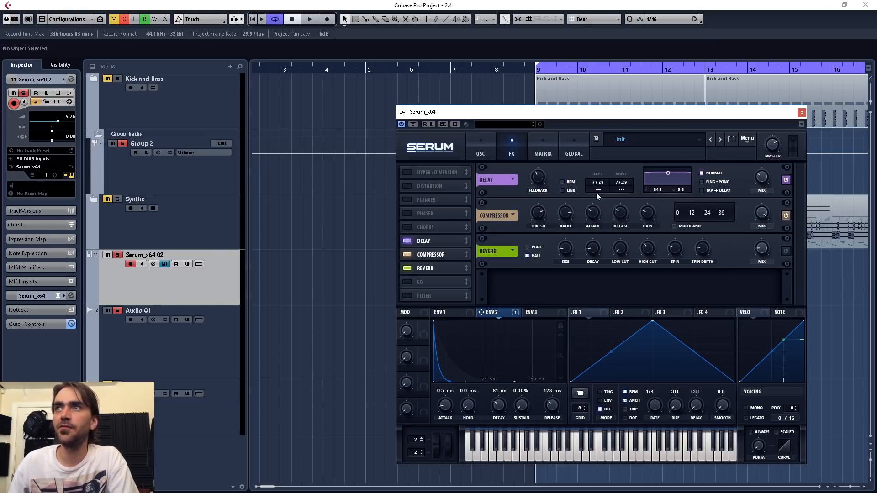
drag(598, 184, 599, 268)
mouse_move(541, 178)
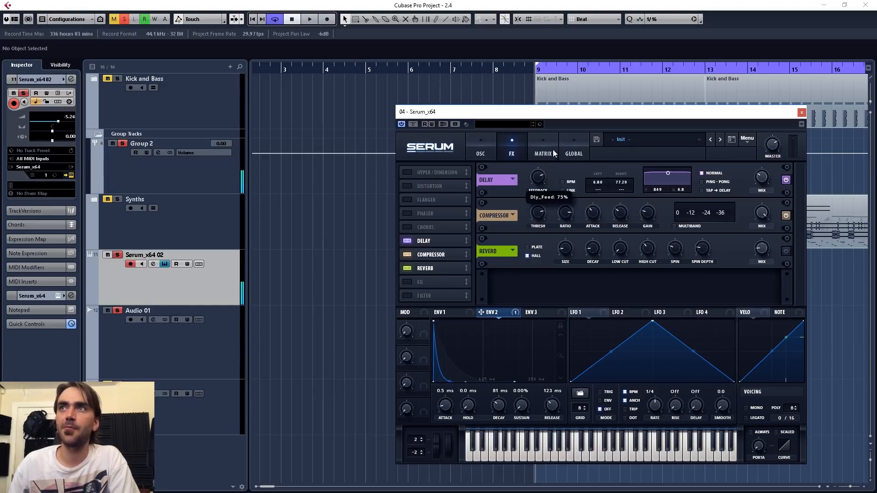
- Link the delay's left and right times and try different time settings, ending at about 8.64
drag(558, 140, 560, 138)
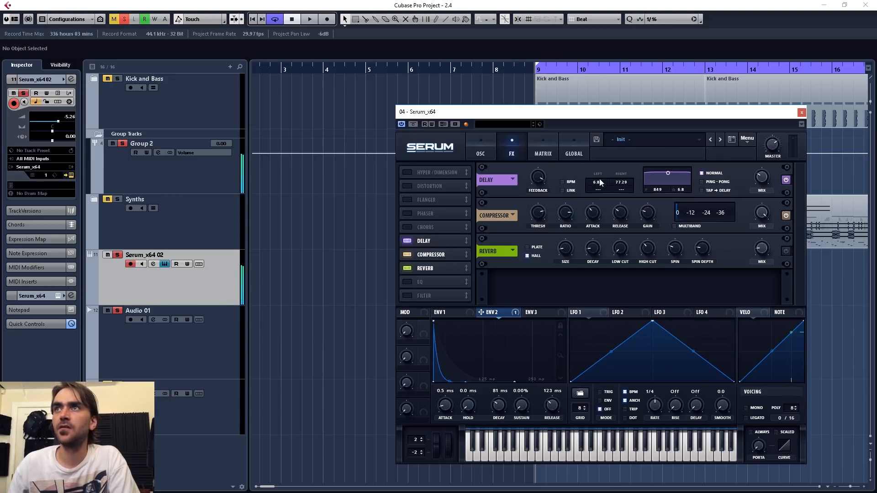
click(564, 191)
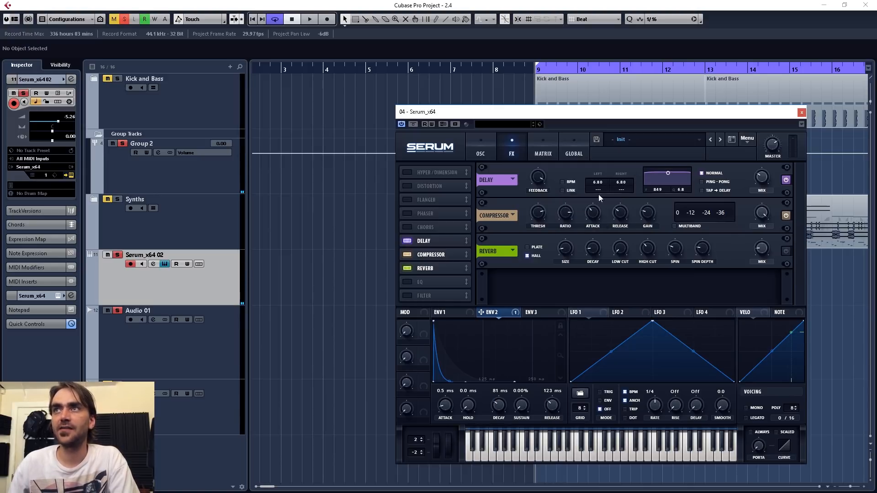
mouse_move(601, 180)
mouse_down()
mouse_move(585, 198)
mouse_move(599, 176)
mouse_move(600, 139)
mouse_move(600, 180)
mouse_up()
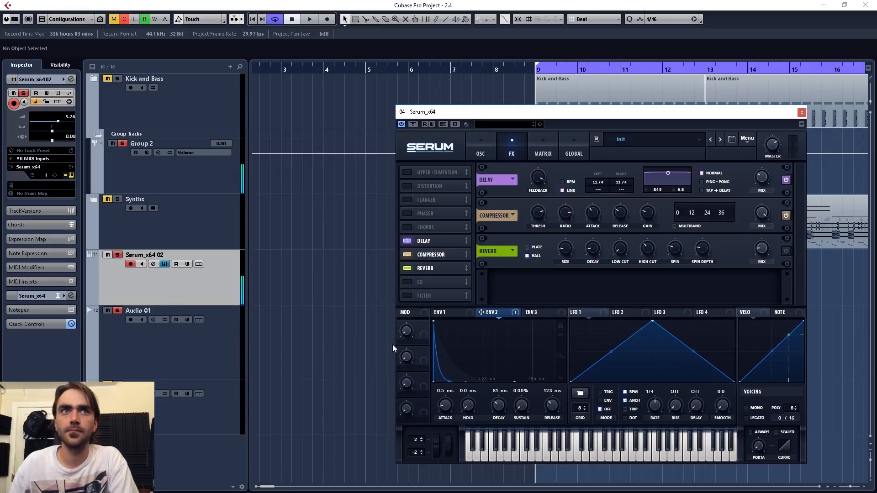
drag(597, 186, 603, 161)
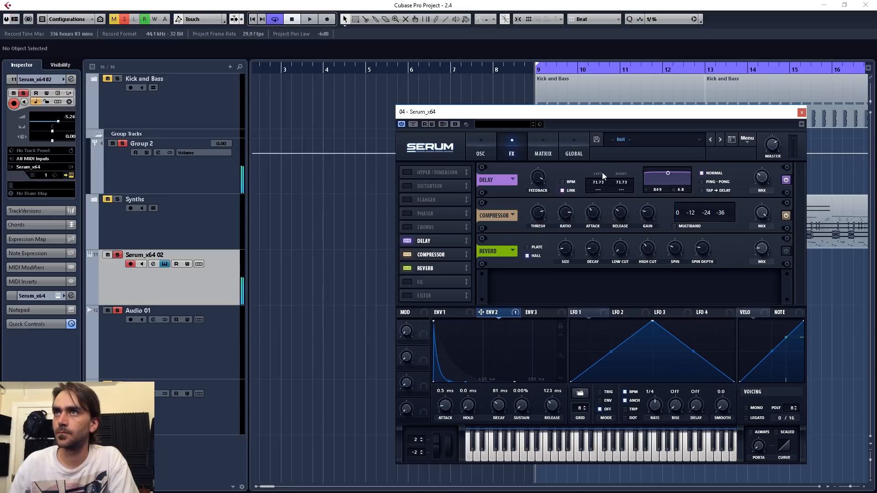
drag(597, 186, 596, 213)
- Set the linked delay times to 14.10 and Env 2's decay to 230 ms, finishing with Serum closed
drag(499, 410, 504, 403)
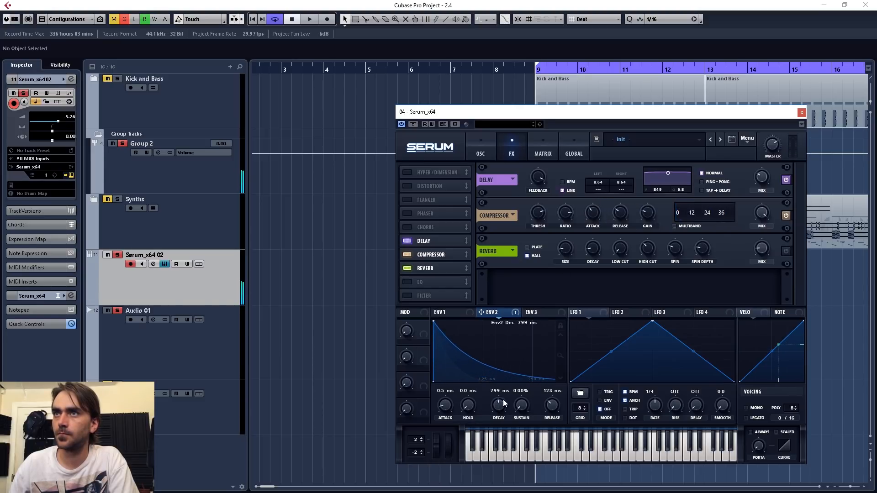
mouse_move(595, 183)
mouse_down()
mouse_move(596, 191)
mouse_move(603, 153)
mouse_move(595, 199)
mouse_move(597, 188)
mouse_up()
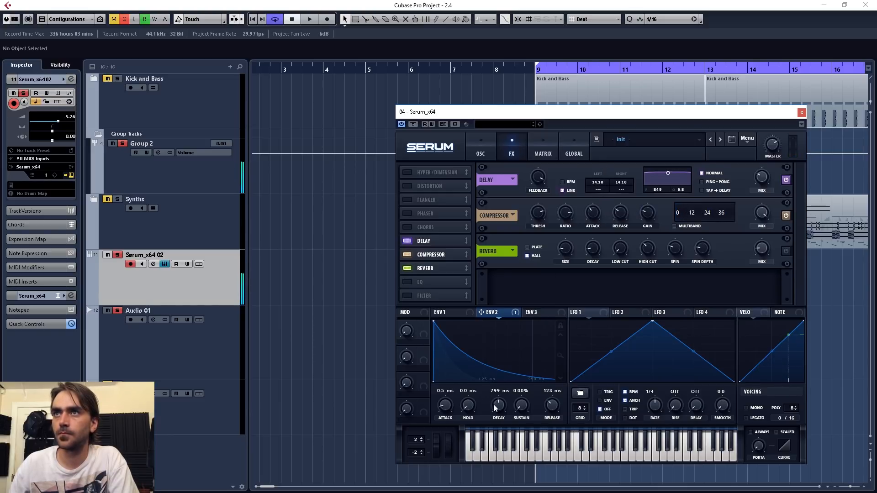
drag(505, 408, 499, 420)
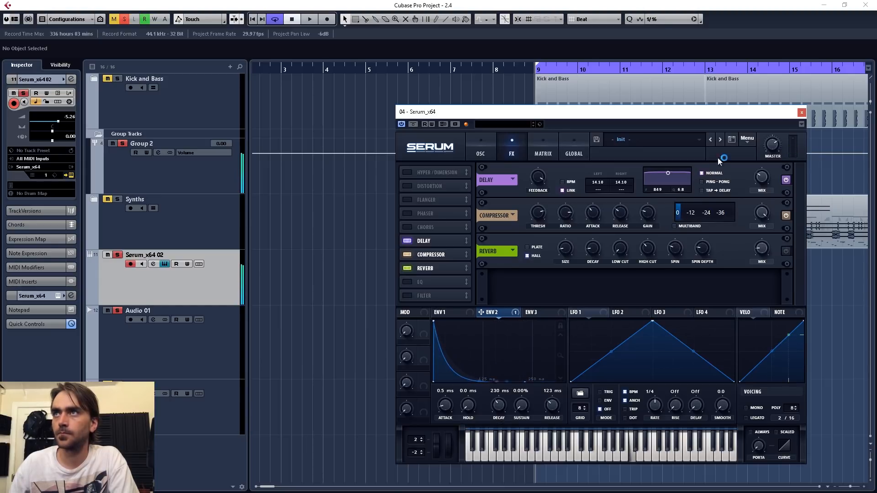
click(802, 113)
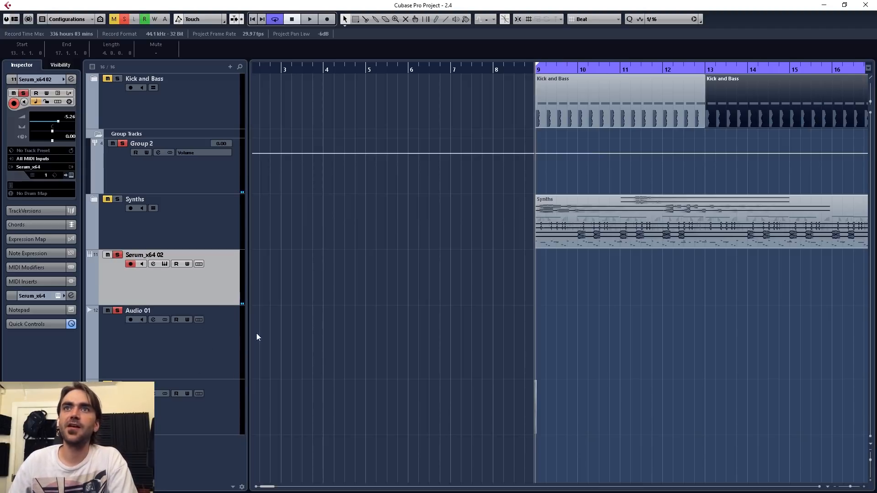
- Open the recorded take on Audio 01 in an enlarged Sample Editor with its Hitpoints settings shown
click(192, 350)
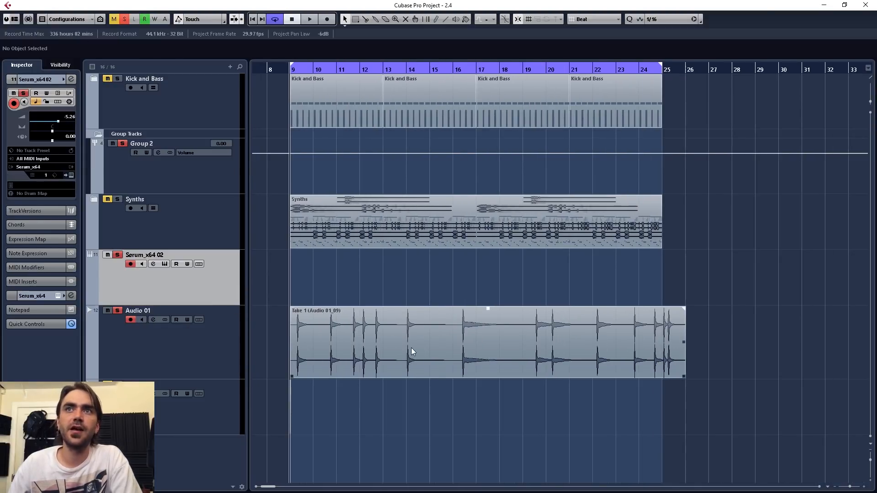
click(413, 351)
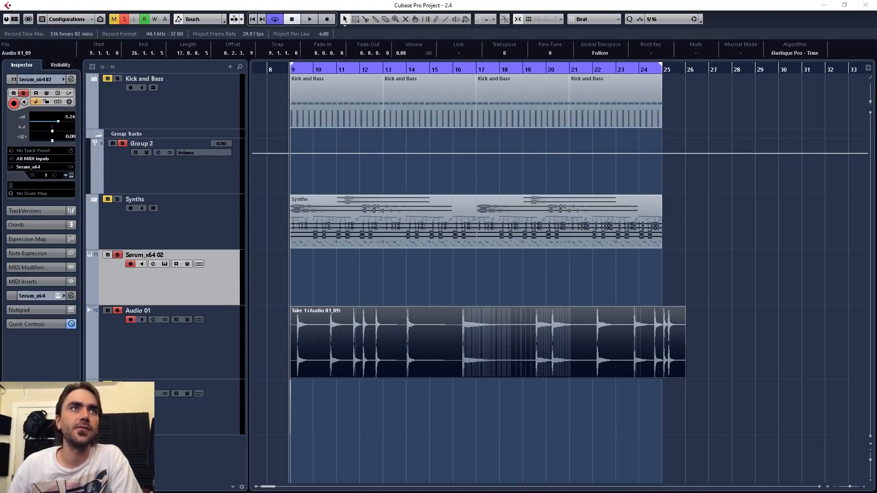
key(Return)
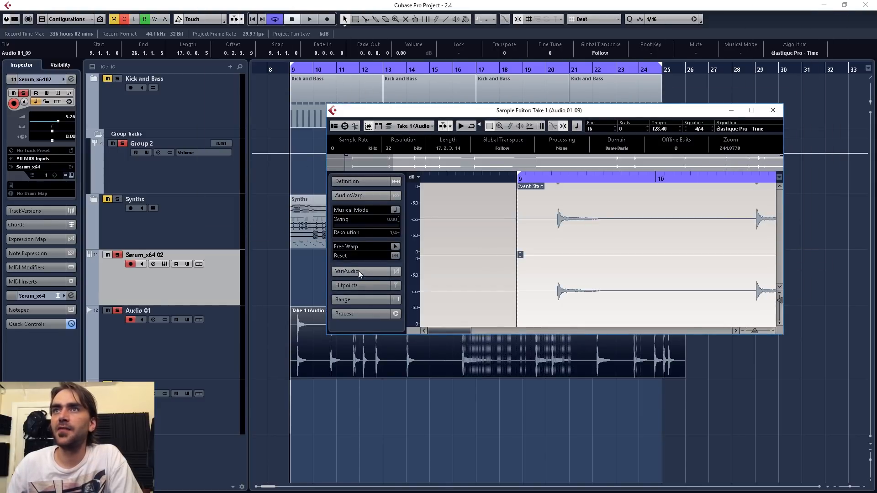
click(354, 287)
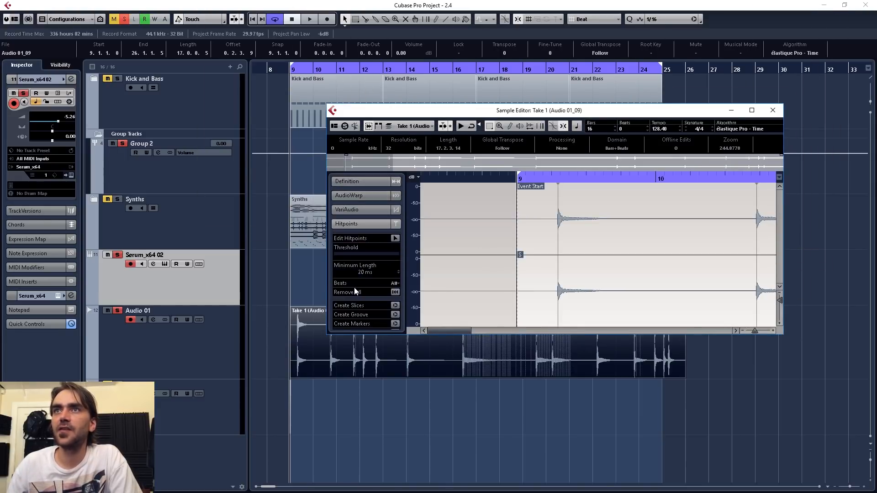
drag(781, 333, 804, 399)
- Raise the hitpoint threshold until only the main hit attacks are marked and create audio slices from the hitpoints
scroll(728, 298, down, 4)
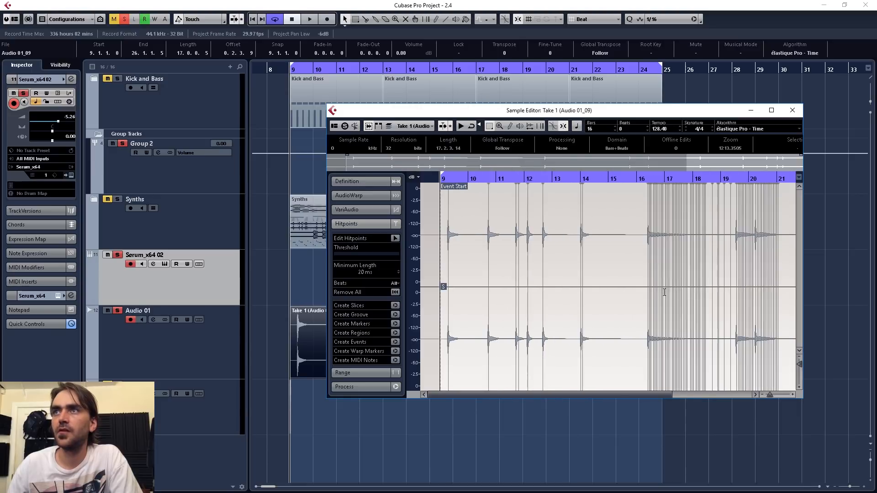
scroll(679, 303, up, 3)
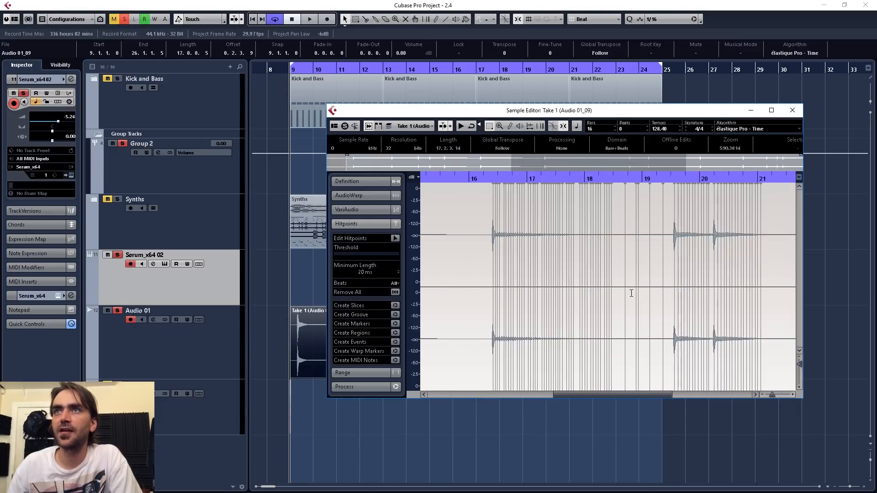
scroll(562, 276, down, 4)
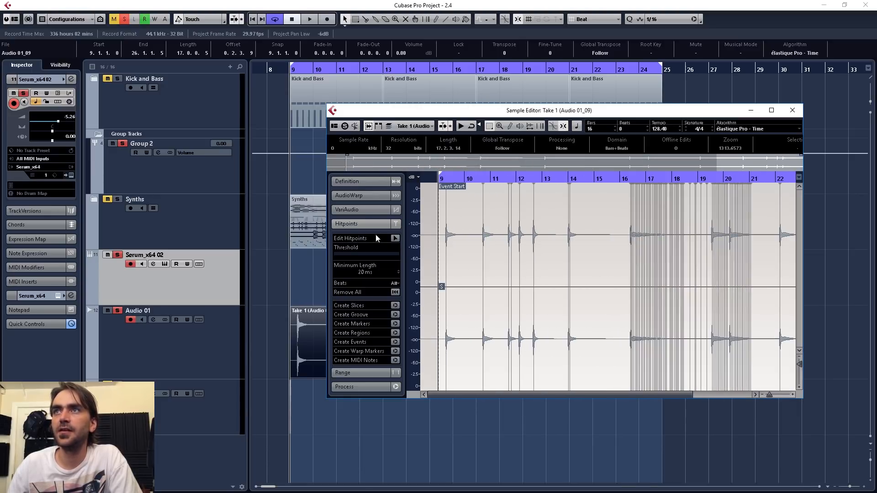
mouse_move(337, 257)
mouse_down()
mouse_move(365, 259)
mouse_move(343, 258)
mouse_up()
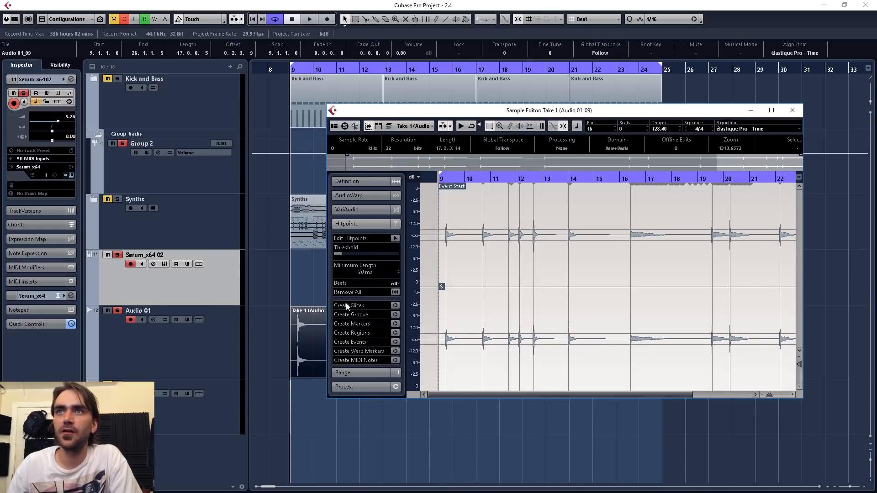
click(395, 305)
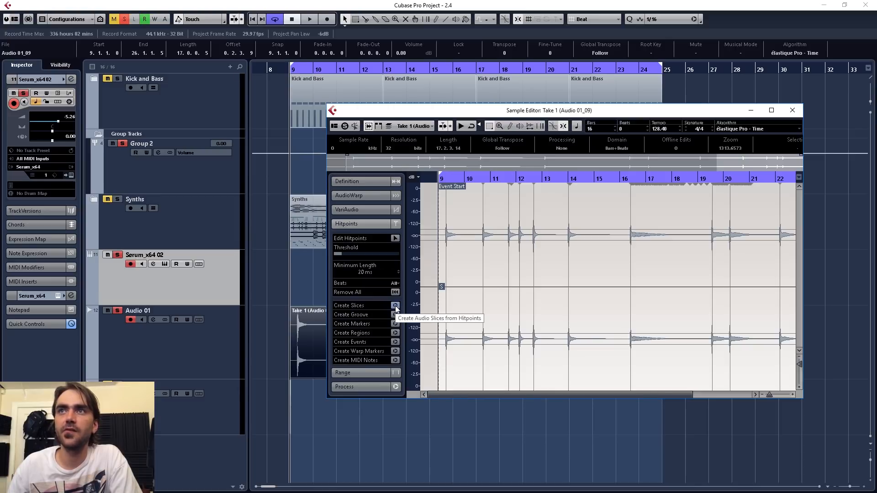
click(442, 354)
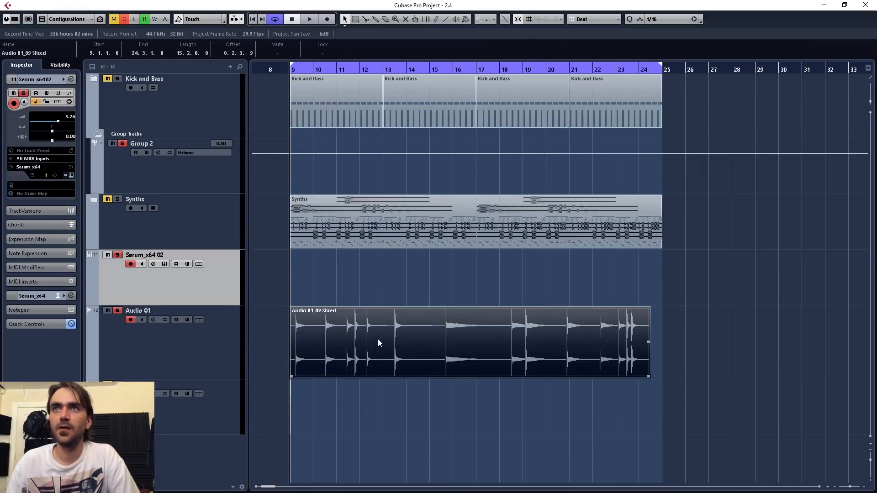
- Dissolve the sliced audio part on Audio 01 into separate events
right_click(352, 347)
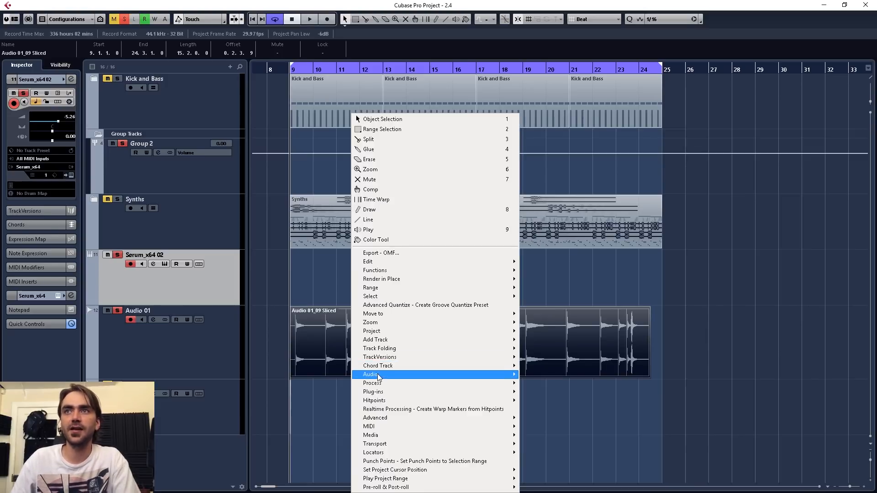
mouse_move(378, 377)
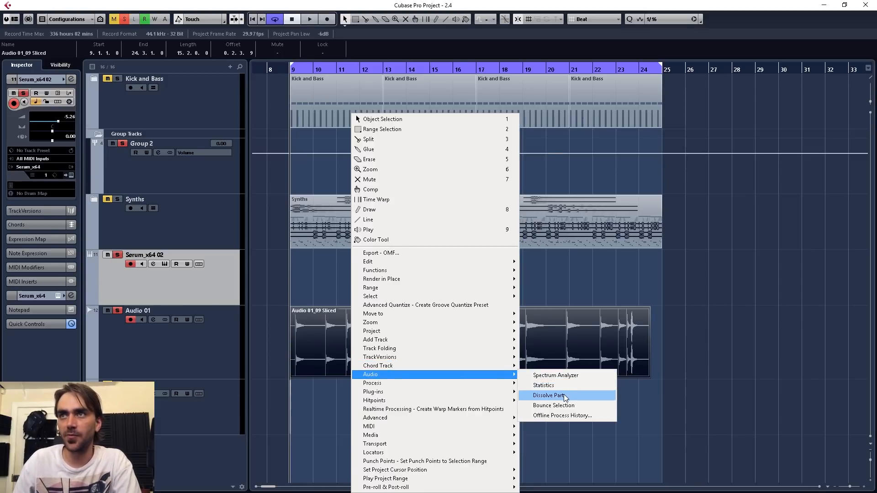
click(550, 395)
- Remove the short silent piece at bar 9 before the first hit on Audio 01 and select that hit
scroll(267, 339, up, 3)
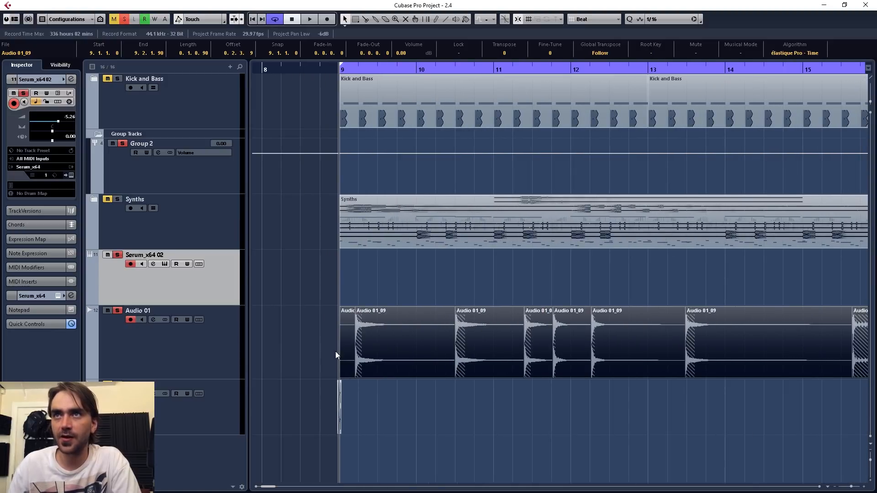
double_click(349, 353)
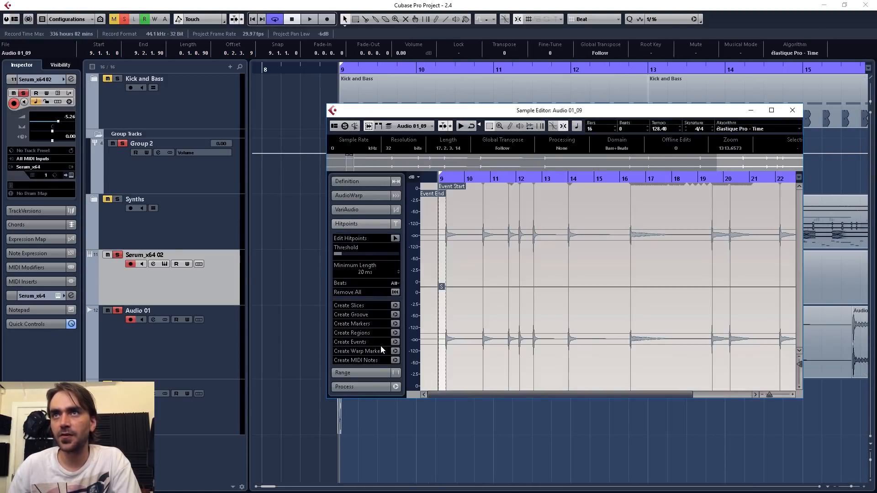
click(793, 110)
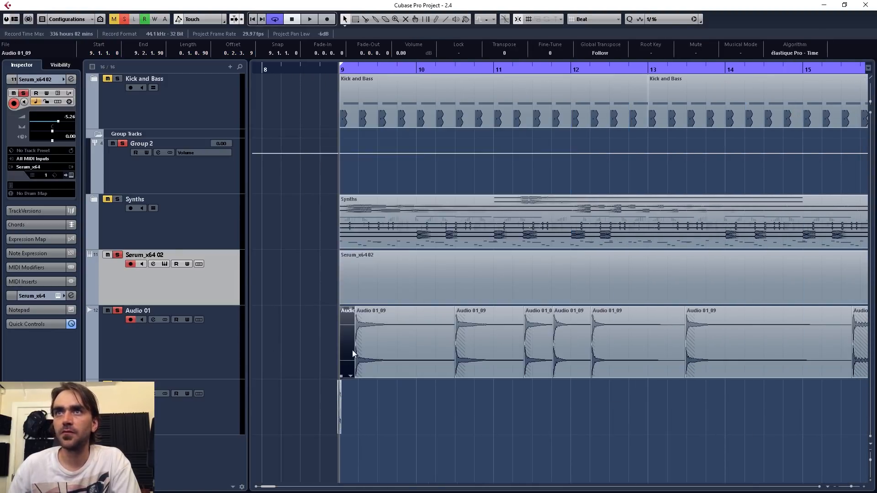
click(360, 362)
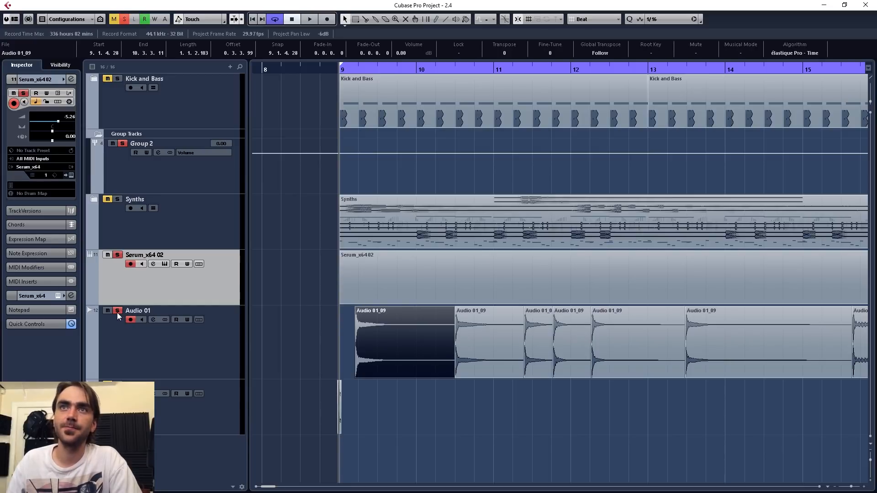
- Turn off the track solos and load the recorded hits onto pads C1 to A#1 of Groove Agent SE on a new instrument track
click(116, 311)
drag(516, 137, 694, 74)
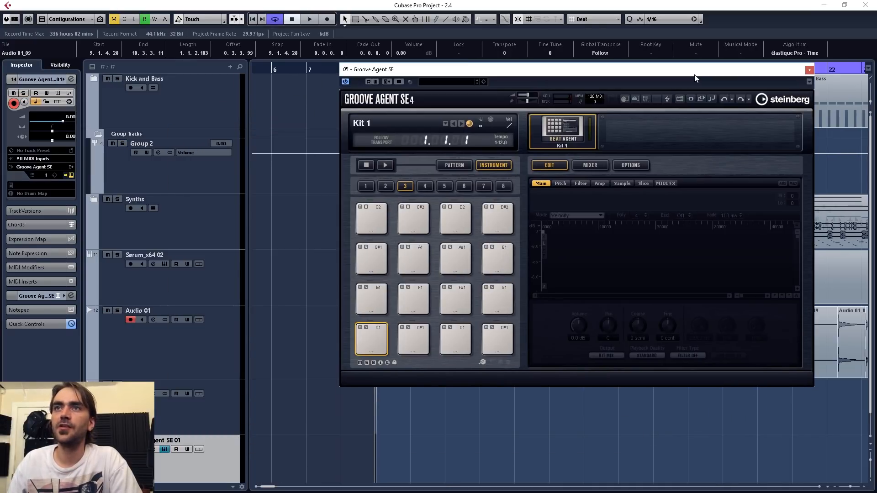
click(421, 461)
scroll(420, 461, up, 3)
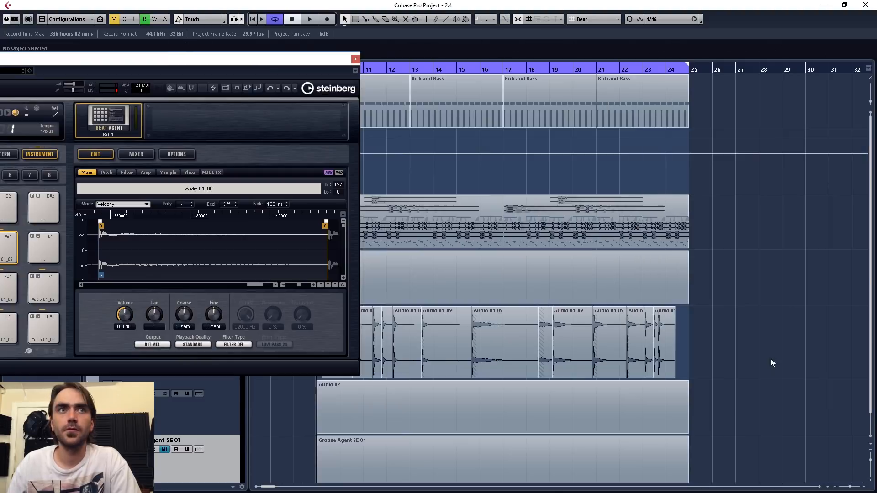
- Delete the events on the Audio 01, Audio 02 and Groove Agent SE 01 tracks
key(g)
key(g)
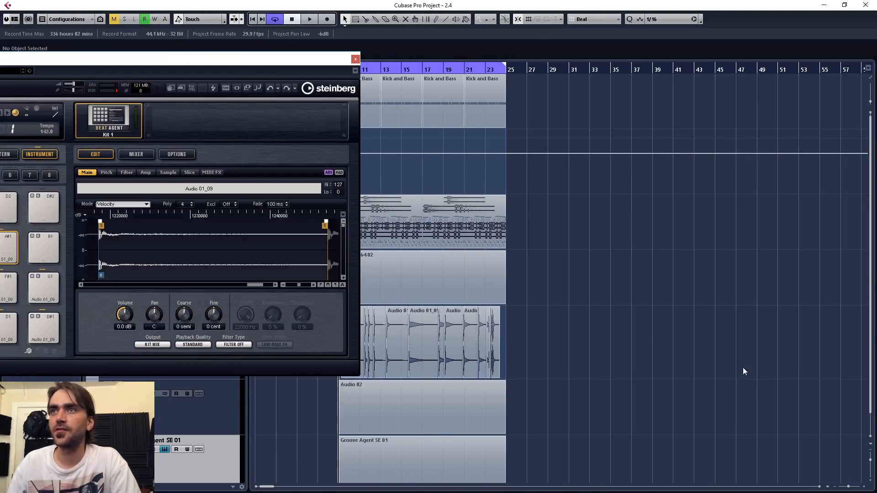
drag(404, 438, 314, 468)
key(Delete)
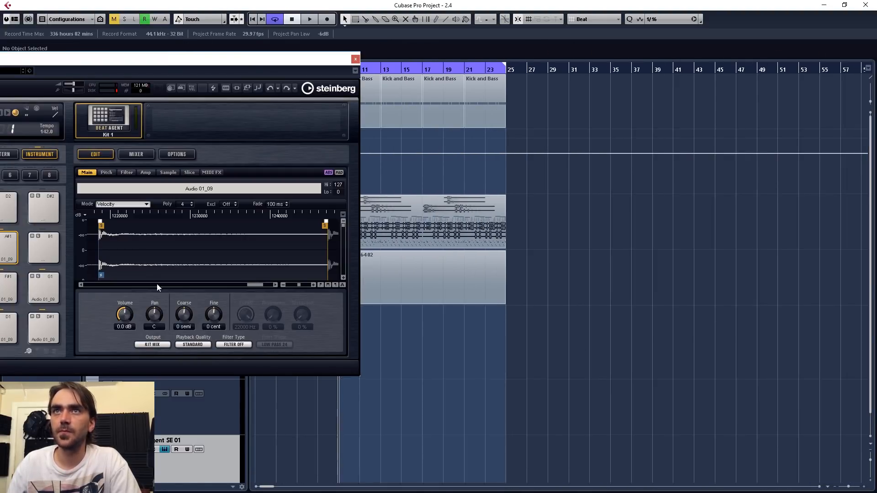
- Bring the whole Groove Agent SE window into view and select the hit on pad G#1
drag(265, 69, 580, 117)
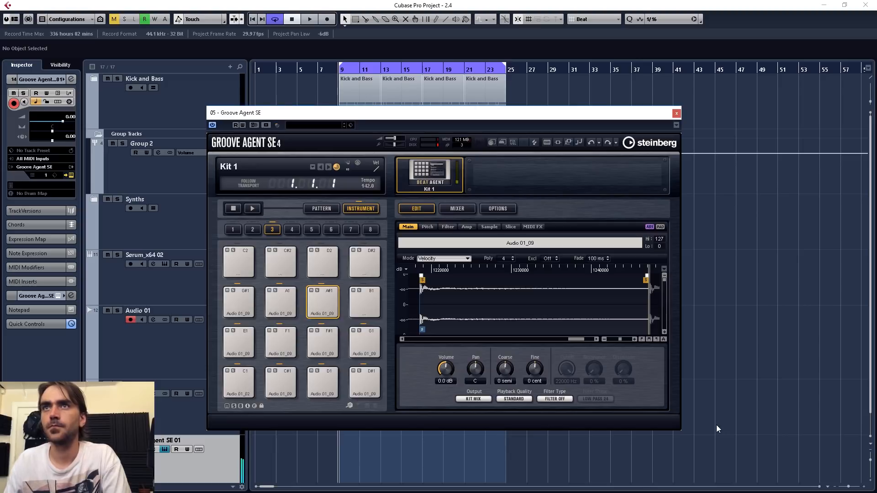
click(248, 301)
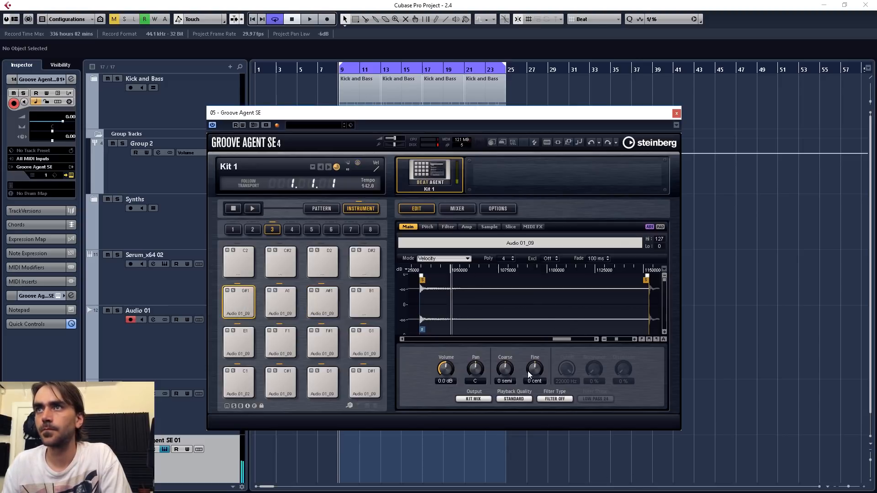